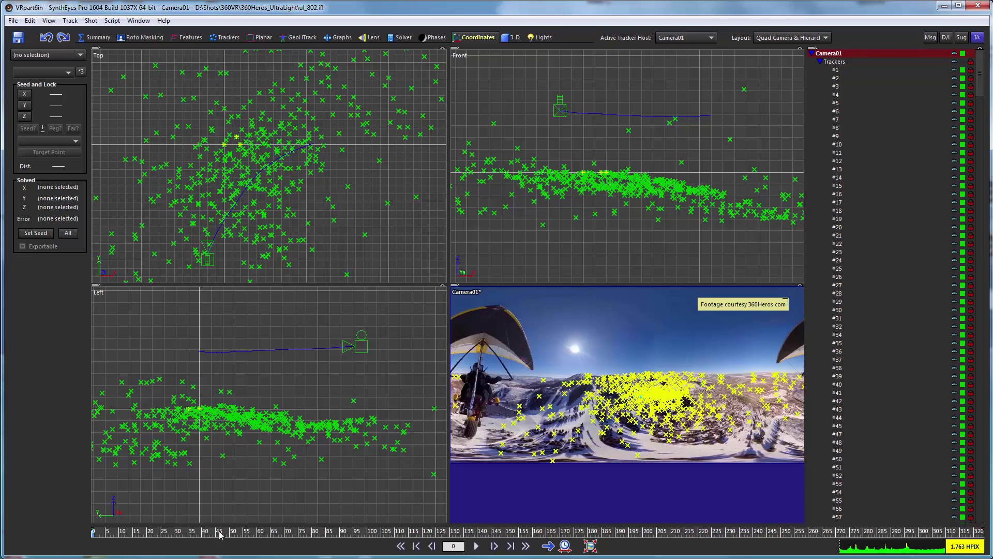
Step: Scrub through the solved 360 shot, then play it and stop on frame 102
{"action": "left_click_drag", "start_coordinate": [219, 533], "coordinate": [917, 533]}
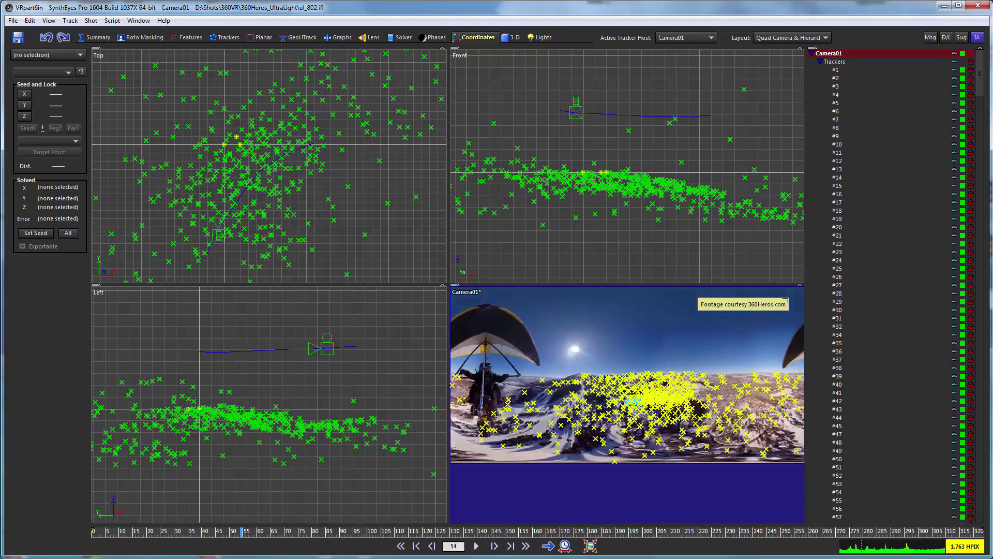
{"action": "left_click_drag", "start_coordinate": [569, 532], "coordinate": [410, 533]}
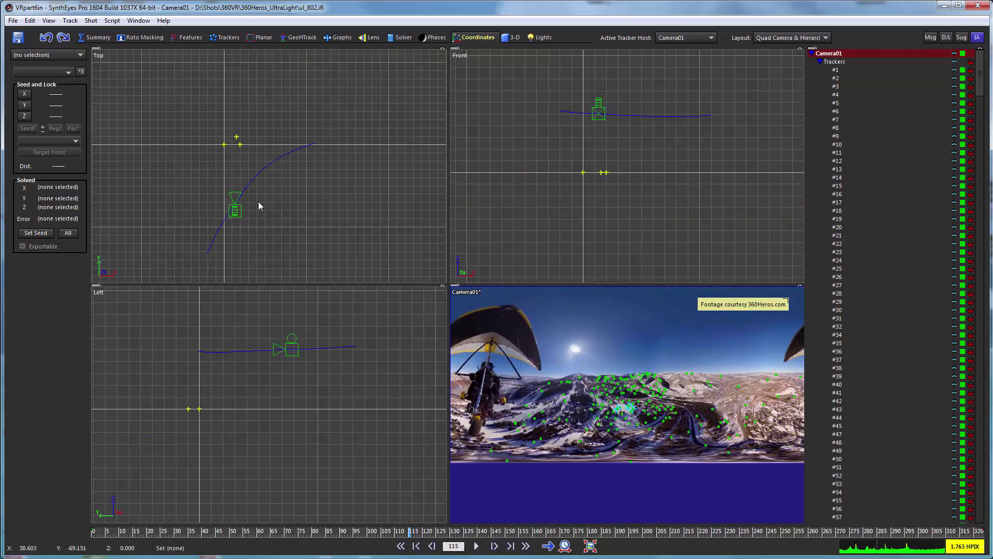
{"action": "left_click_drag", "start_coordinate": [215, 532], "coordinate": [167, 531]}
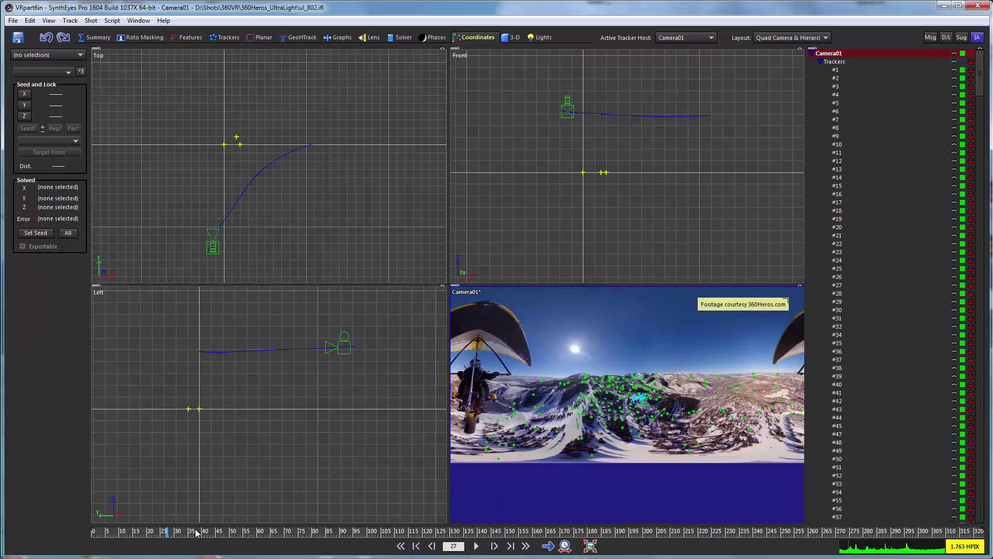
{"action": "key", "text": "space"}
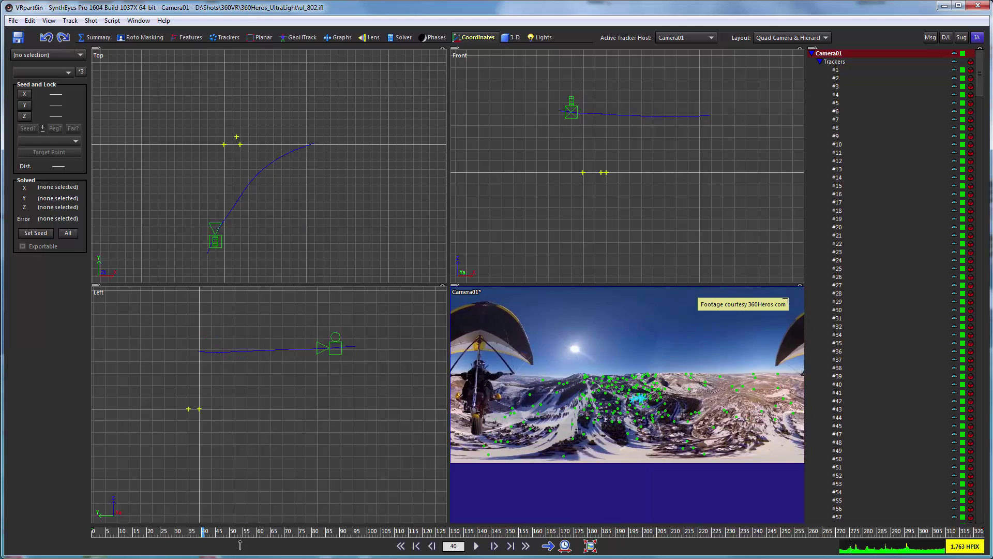
{"action": "key", "text": "space"}
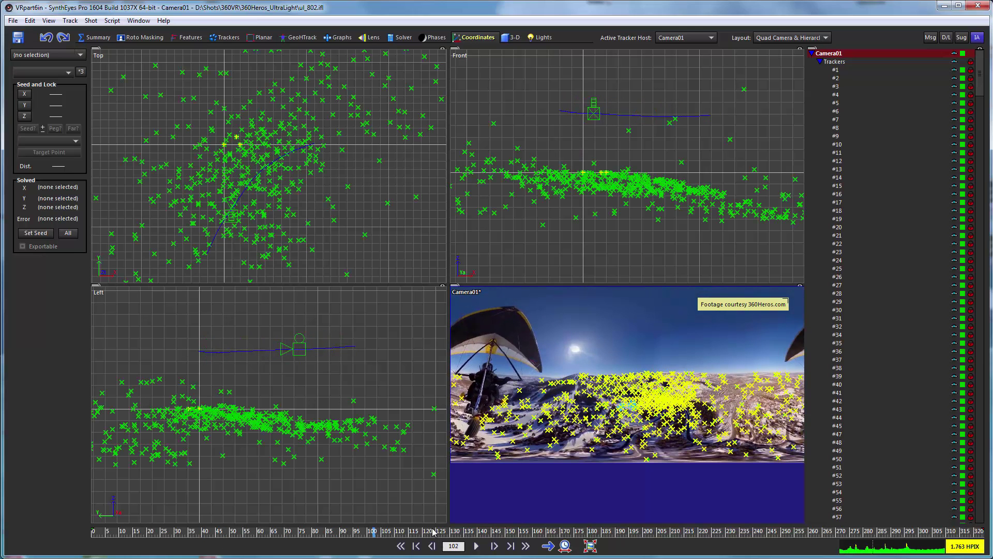
{"action": "left_click", "coordinate": [305, 38]}
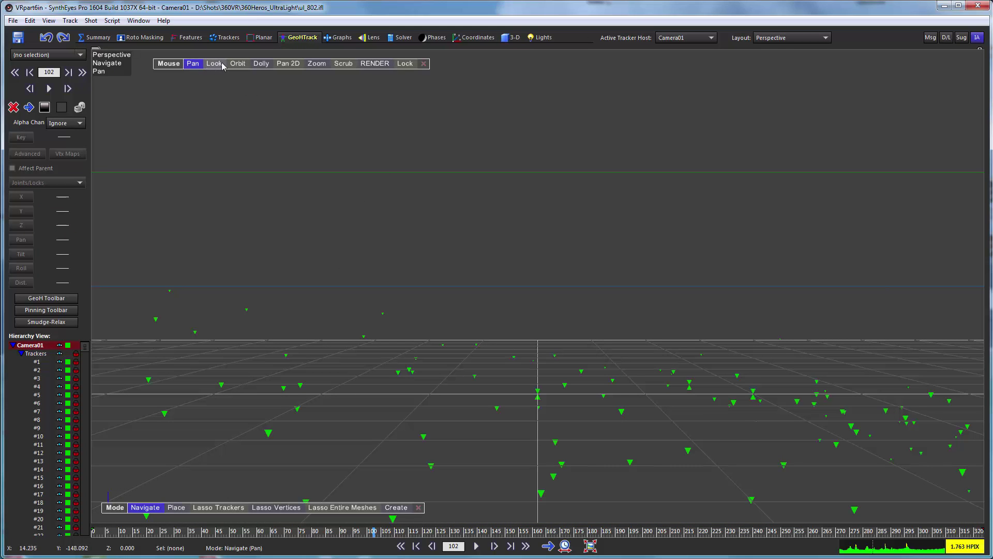
{"action": "left_click_drag", "start_coordinate": [216, 66], "coordinate": [140, 258]}
{"action": "left_click_drag", "start_coordinate": [460, 230], "coordinate": [728, 177]}
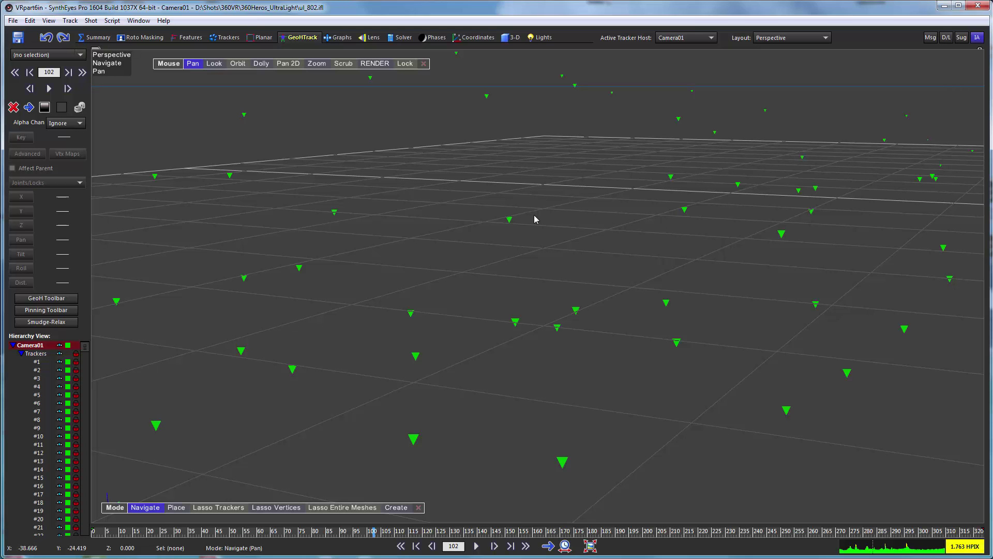
{"action": "left_click", "coordinate": [405, 63]}
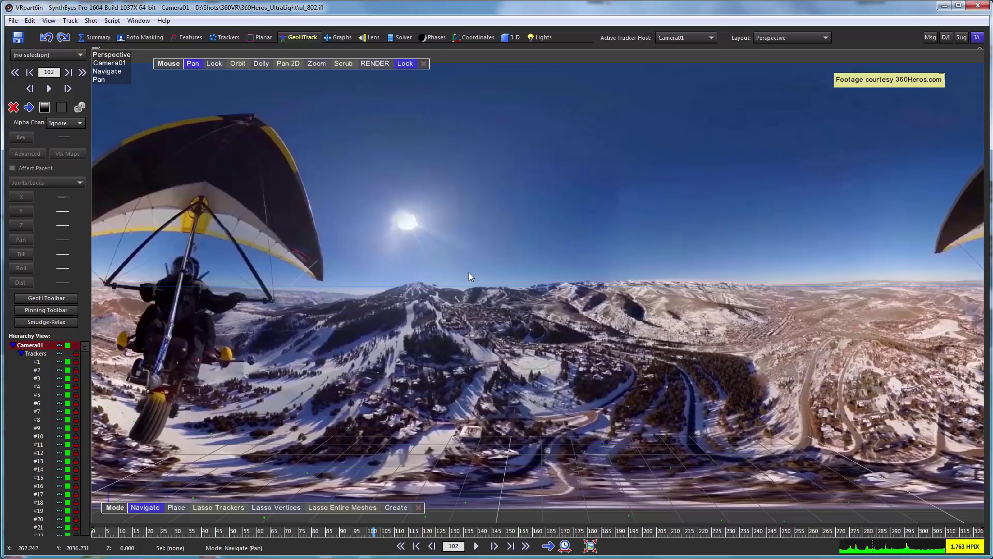
{"action": "left_click", "coordinate": [405, 65]}
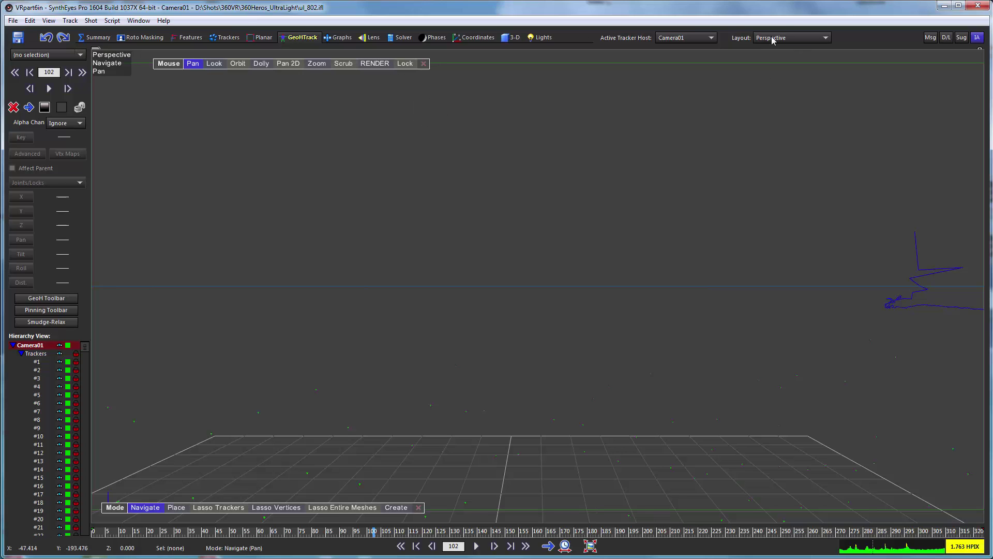
Step: Set World Size to 1000 in the Solver room
{"action": "left_click", "coordinate": [411, 38]}
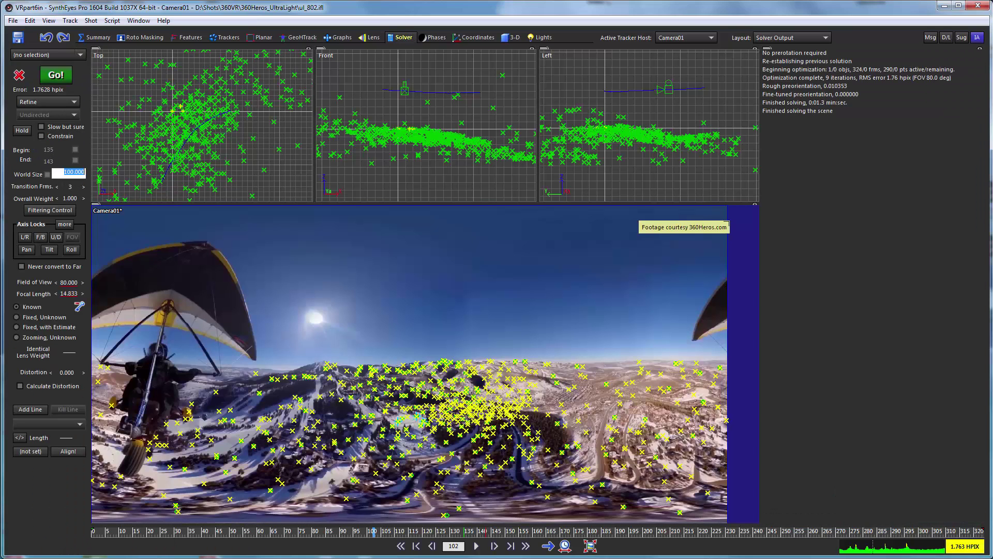
{"action": "left_click", "coordinate": [69, 173]}
{"action": "type", "text": "0"}
{"action": "key", "text": "Return"}
{"action": "scroll", "coordinate": [176, 117], "scroll_direction": "down", "scroll_amount": 1}
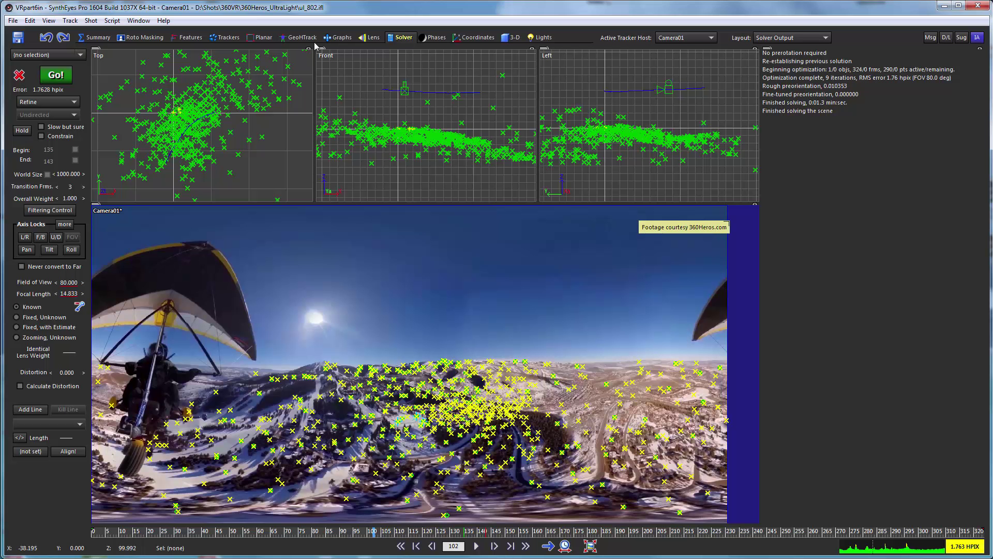
Step: Run the VR360 Create Spherical Screen script to wrap a sphere mesh around the camera
{"action": "left_click", "coordinate": [296, 38]}
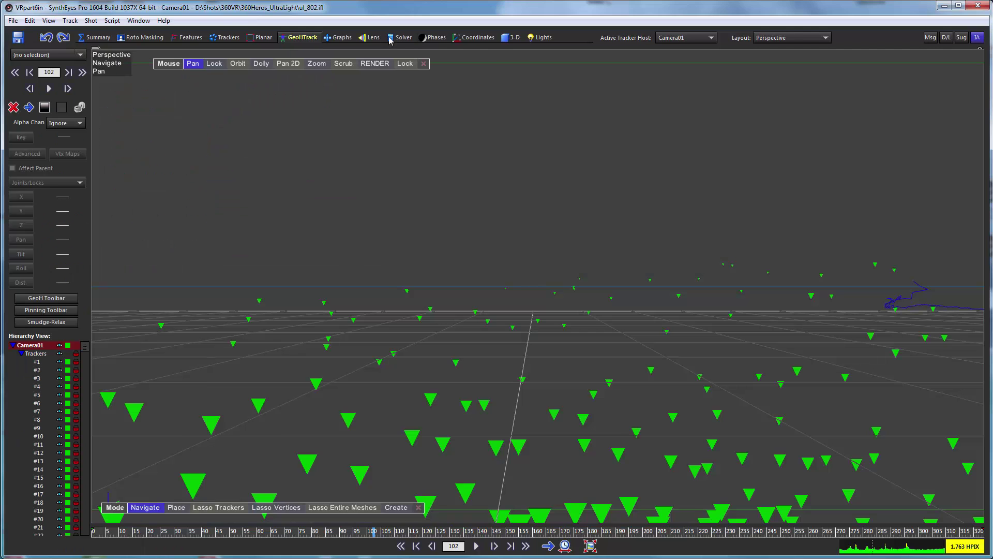
{"action": "left_click", "coordinate": [401, 38]}
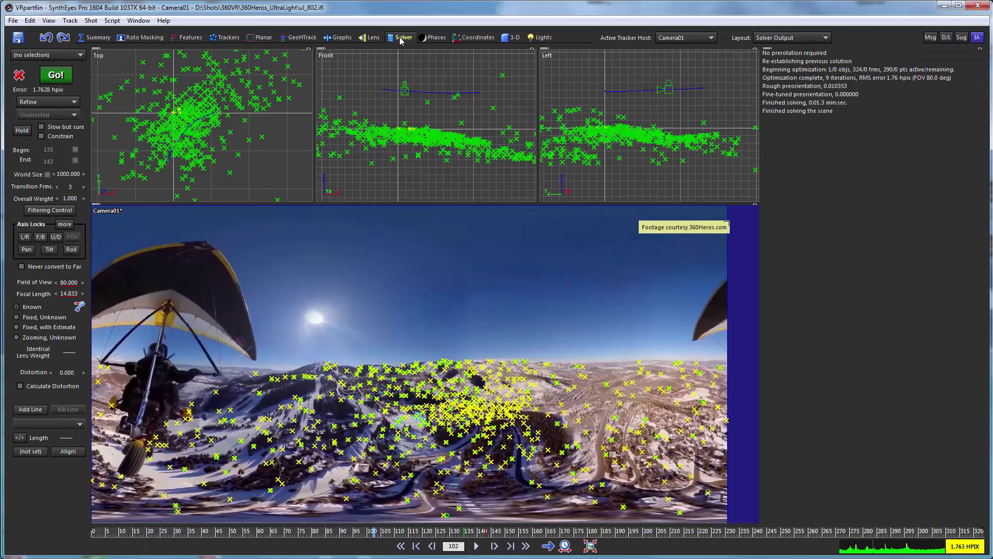
{"action": "left_click", "coordinate": [111, 21]}
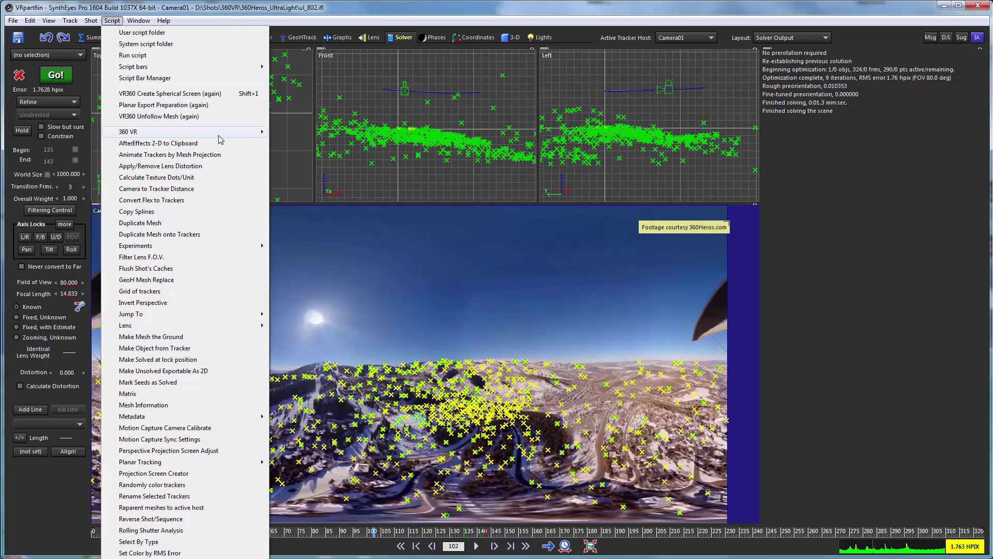
{"action": "mouse_move", "coordinate": [223, 133]}
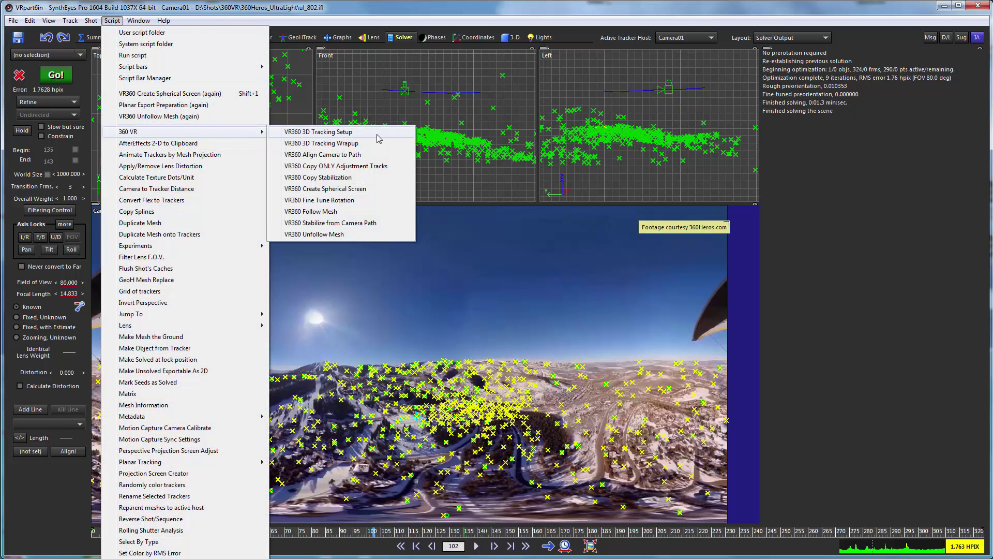
{"action": "left_click", "coordinate": [318, 189]}
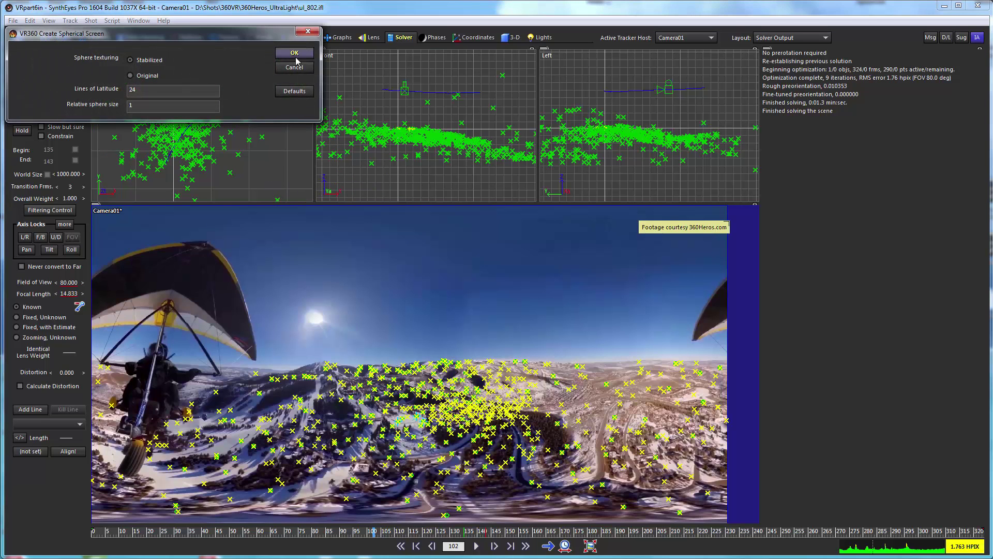
{"action": "left_click", "coordinate": [294, 54]}
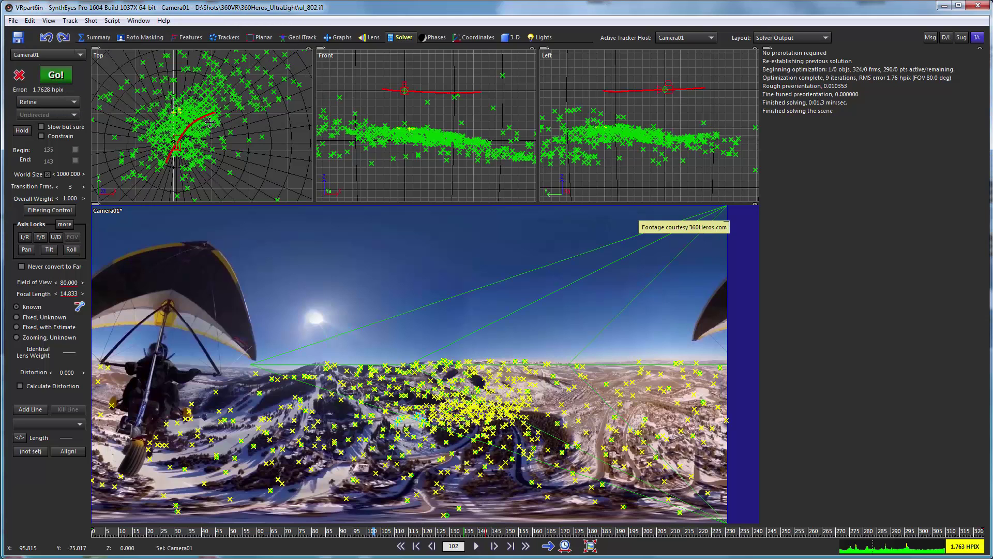
{"action": "scroll", "coordinate": [420, 125], "scroll_direction": "down", "scroll_amount": 3}
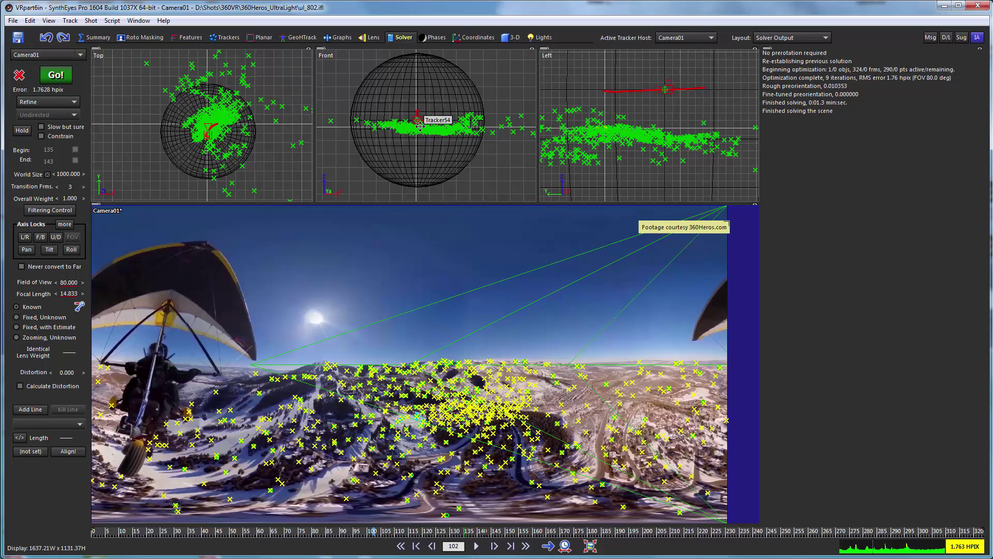
{"action": "scroll", "coordinate": [636, 121], "scroll_direction": "down", "scroll_amount": 3}
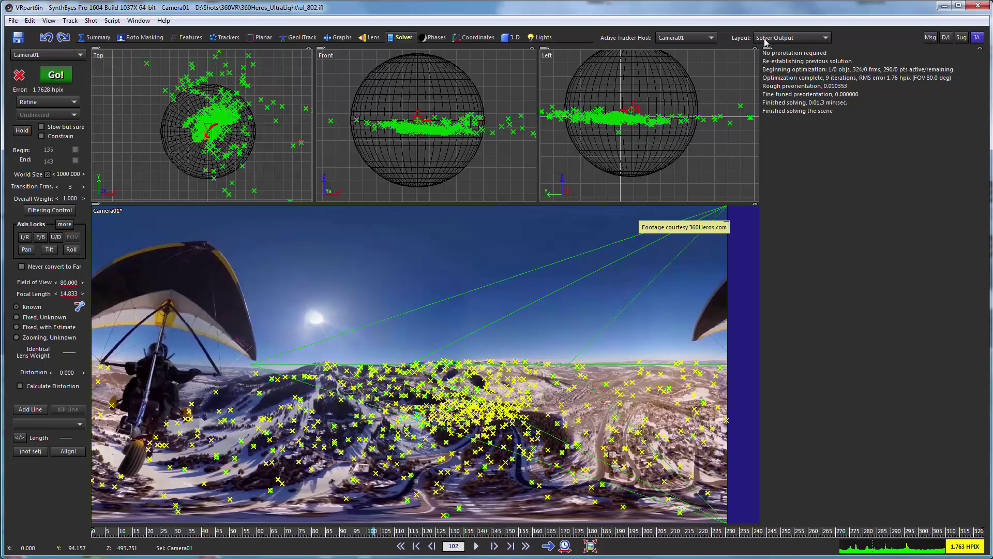
Step: View the scene through Camera01 in the perspective room, scrubbing from frame 0 to 99
{"action": "left_click", "coordinate": [300, 38]}
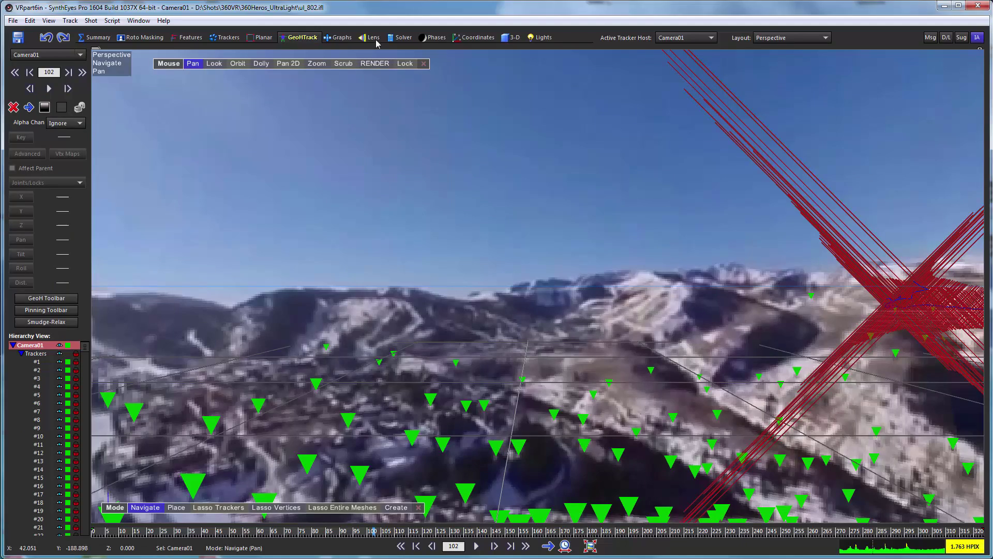
{"action": "left_click", "coordinate": [405, 63]}
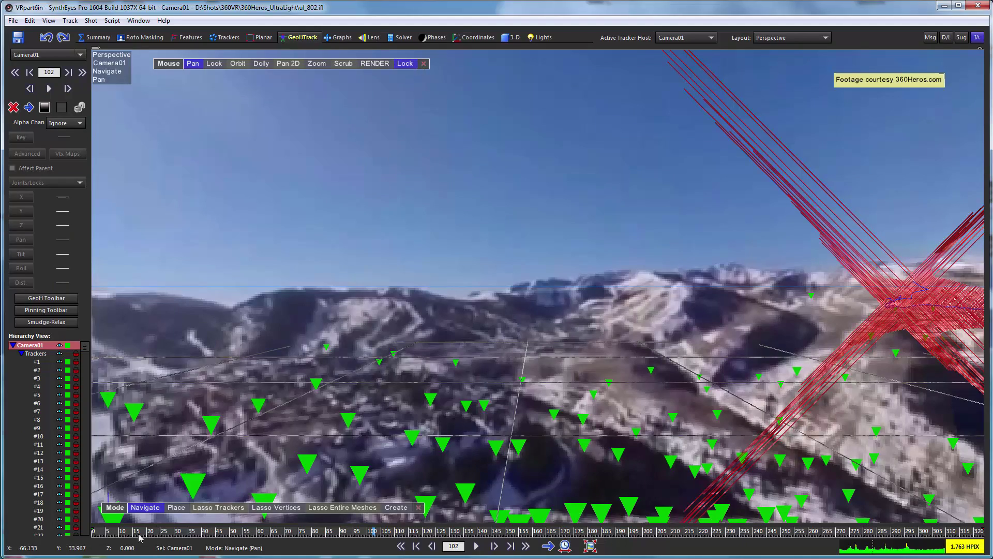
{"action": "left_click_drag", "start_coordinate": [135, 534], "coordinate": [274, 533]}
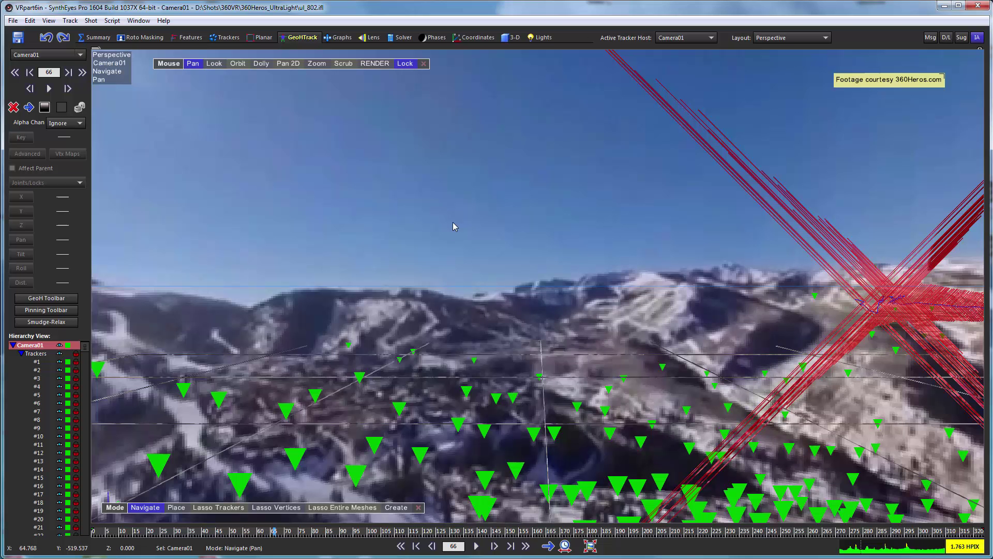
{"action": "left_click_drag", "start_coordinate": [336, 533], "coordinate": [93, 533]}
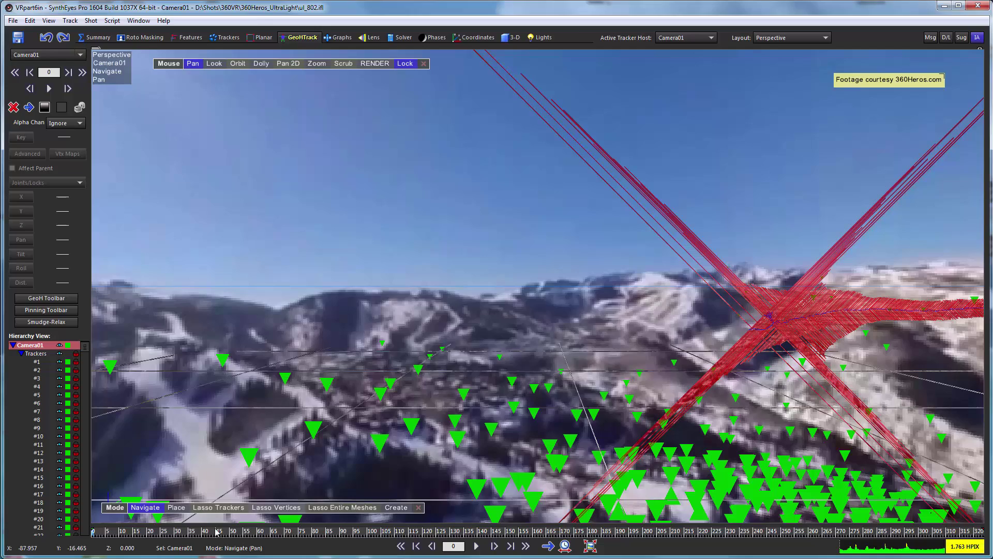
{"action": "left_click", "coordinate": [153, 533]}
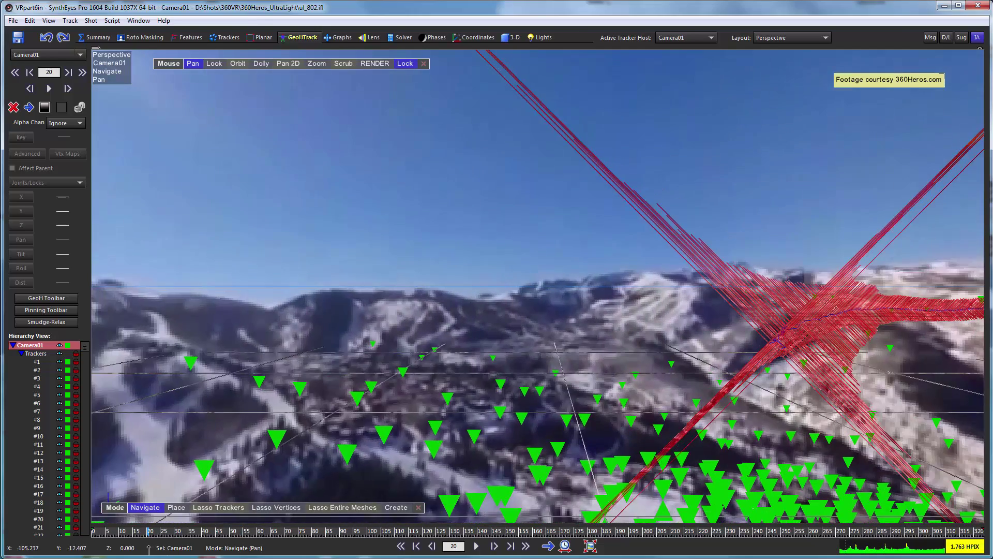
{"action": "left_click_drag", "start_coordinate": [149, 549], "coordinate": [366, 541]}
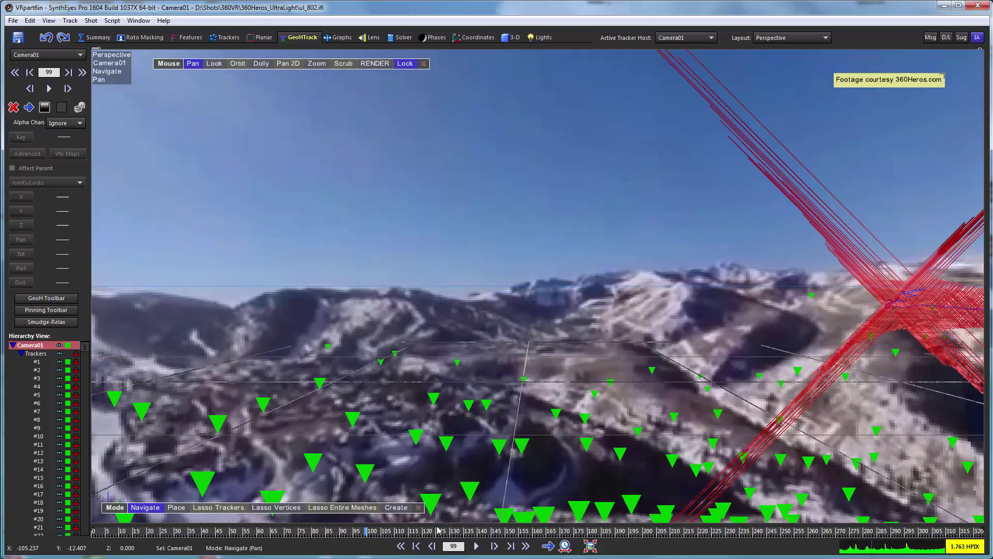
Step: Check frames 99–114 in the Quad layout, then switch to a single Perspective view
{"action": "left_click", "coordinate": [761, 39]}
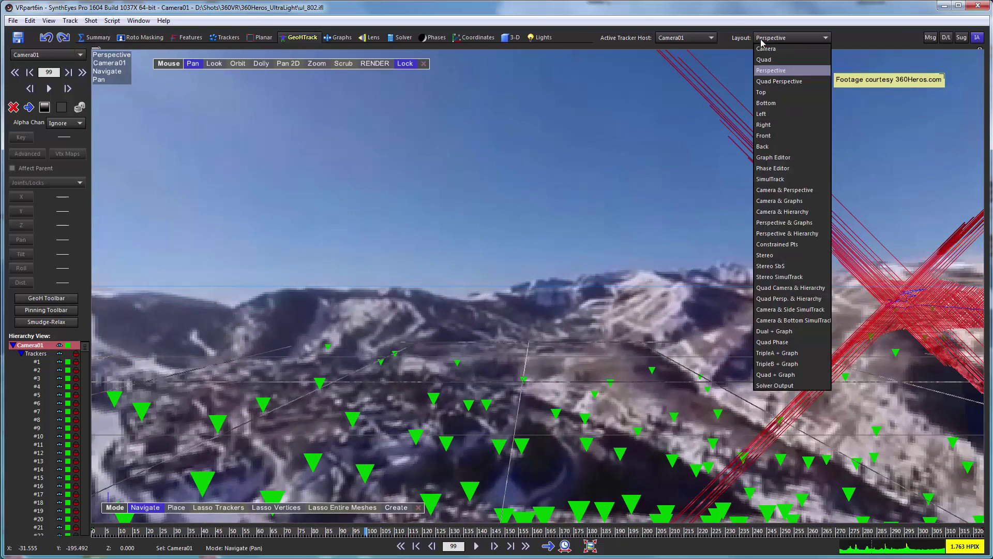
{"action": "left_click", "coordinate": [771, 83]}
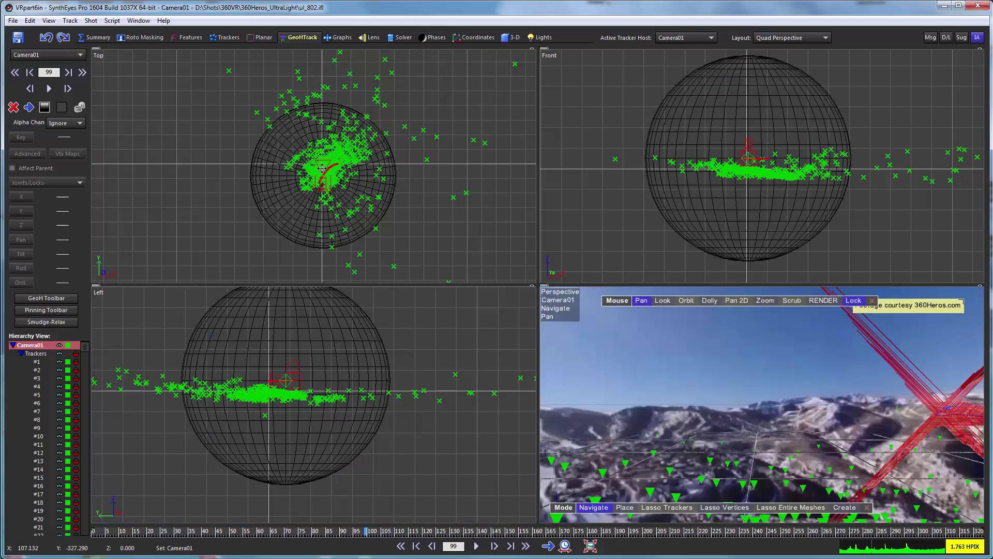
{"action": "left_click_drag", "start_coordinate": [231, 534], "coordinate": [915, 523]}
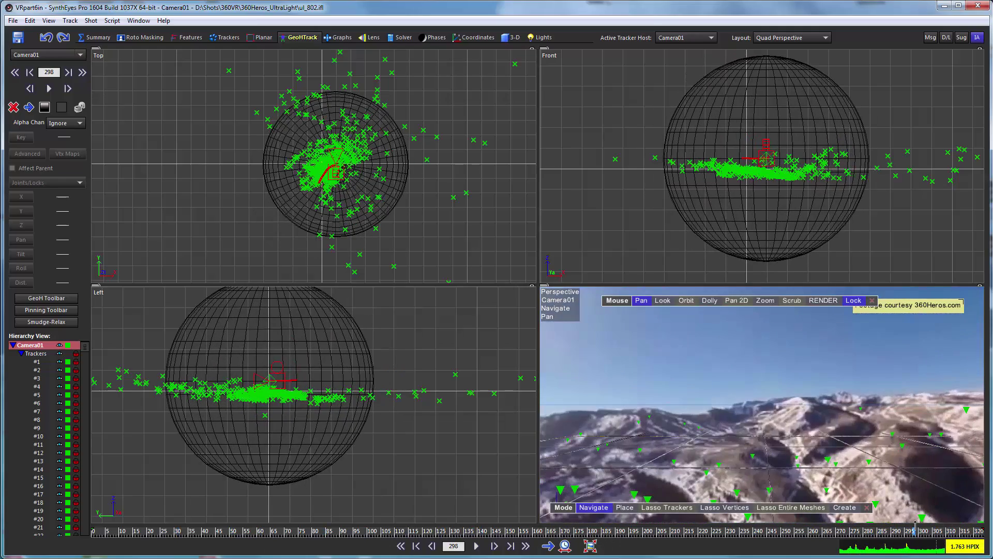
{"action": "left_click", "coordinate": [791, 38]}
{"action": "left_click", "coordinate": [774, 73]}
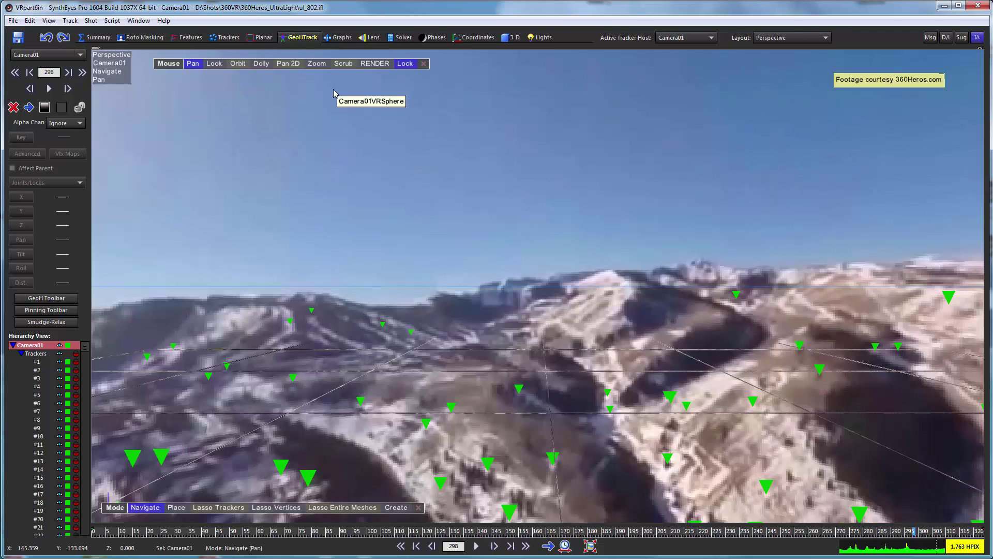
Step: Lock the perspective view to camera position only and tilt it down over the tracked terrain
{"action": "right_click", "coordinate": [434, 160]}
{"action": "mouse_move", "coordinate": [534, 213]}
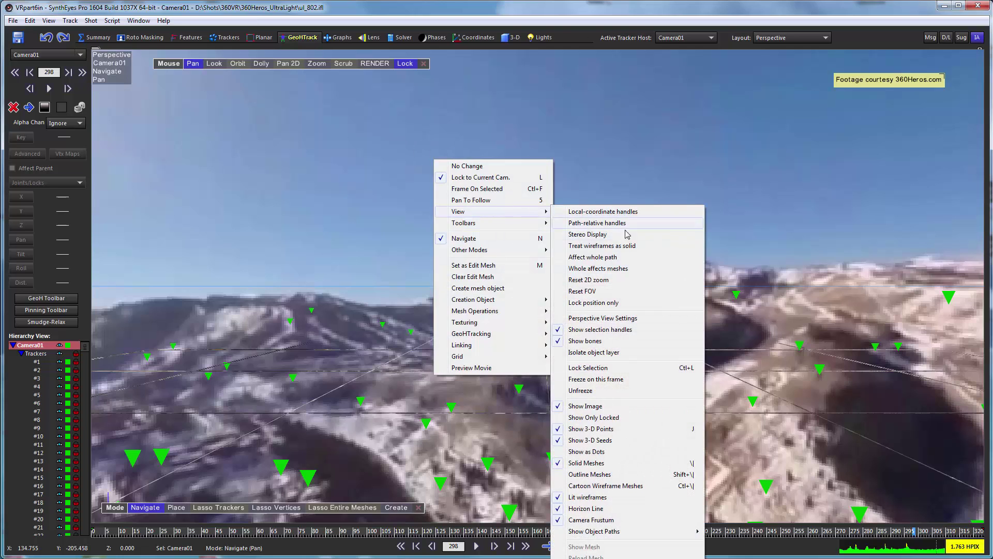
{"action": "left_click", "coordinate": [595, 303]}
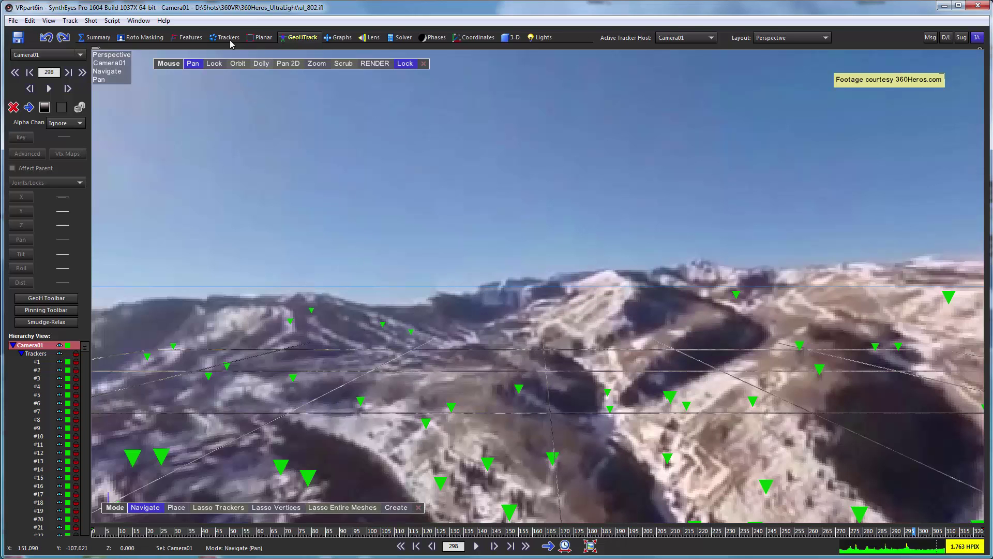
{"action": "left_click_drag", "start_coordinate": [214, 535], "coordinate": [456, 533]}
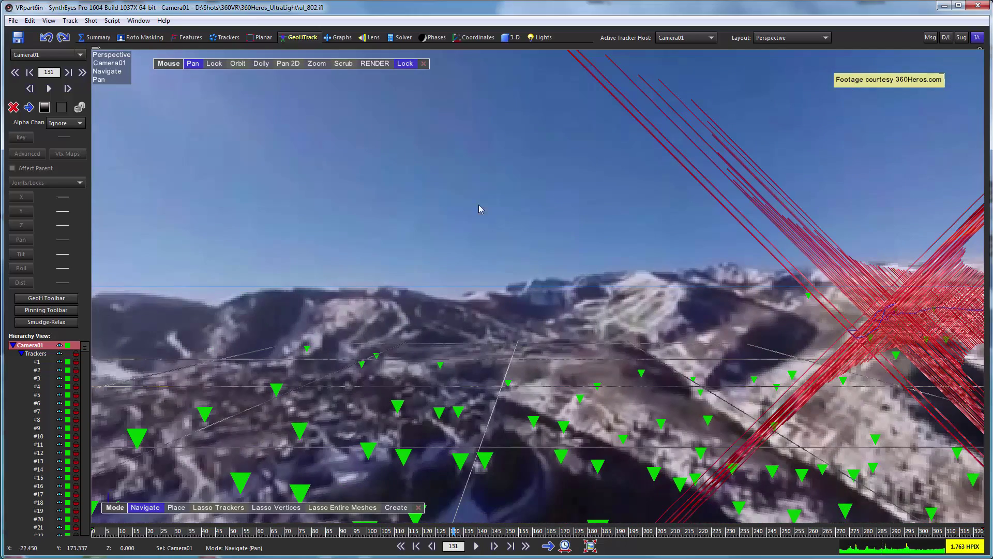
{"action": "left_click_drag", "start_coordinate": [210, 64], "coordinate": [207, 202]}
{"action": "left_click", "coordinate": [194, 64]}
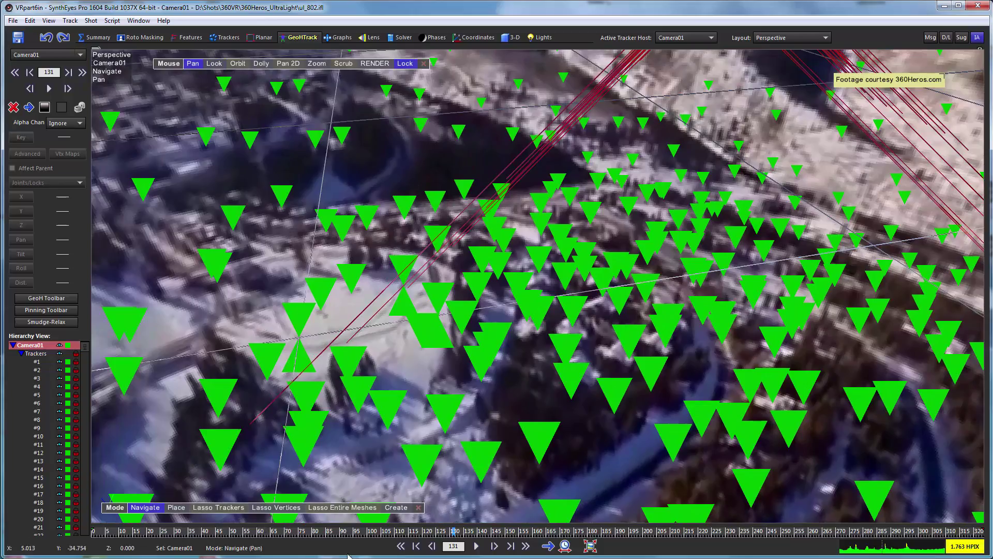
{"action": "left_click_drag", "start_coordinate": [332, 532], "coordinate": [304, 516]}
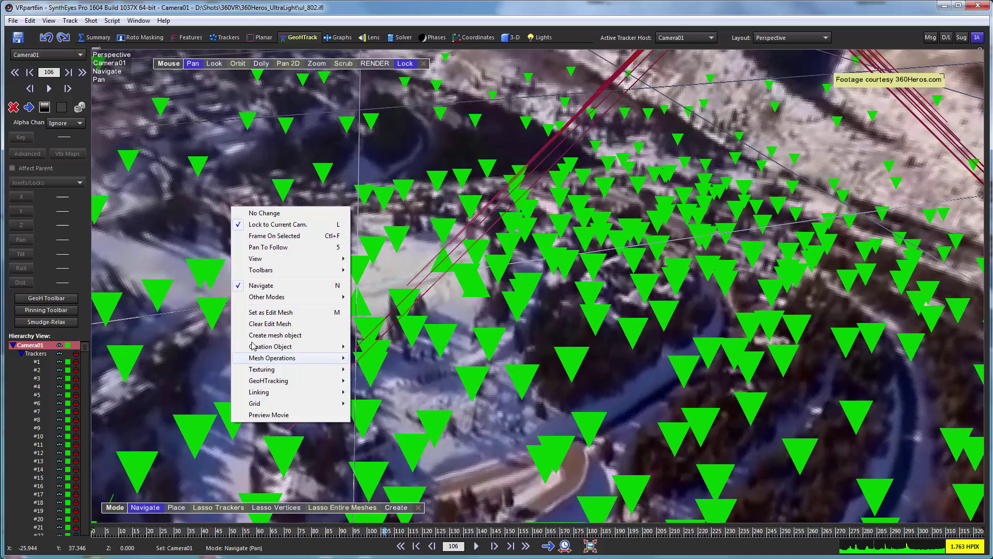
Step: Widen the perspective field of view to 128 degrees, then go back to Navigate mode
{"action": "left_click", "coordinate": [413, 310]}
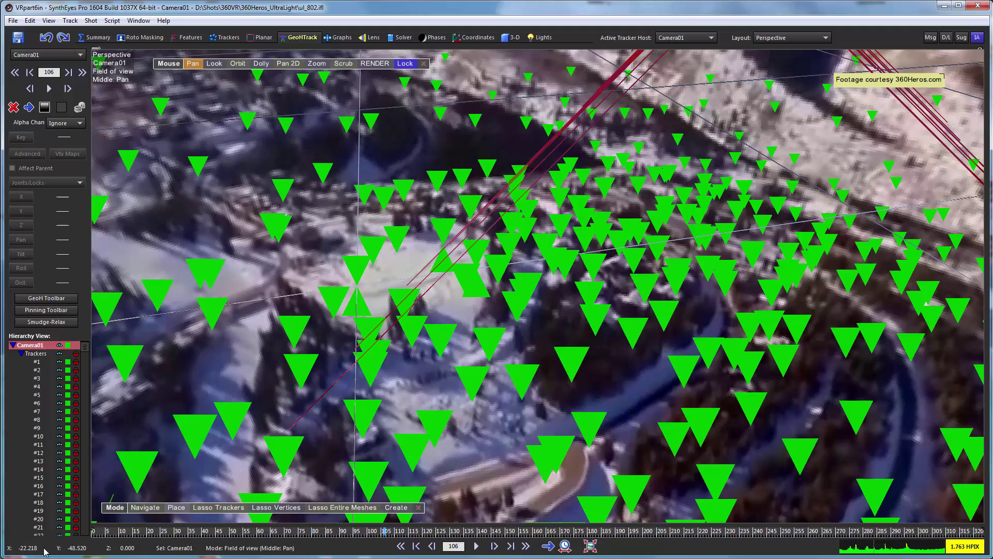
{"action": "mouse_move", "coordinate": [324, 203]}
{"action": "left_mouse_down"}
{"action": "mouse_move", "coordinate": [323, 305]}
{"action": "mouse_move", "coordinate": [323, 208]}
{"action": "mouse_move", "coordinate": [323, 219]}
{"action": "left_mouse_up"}
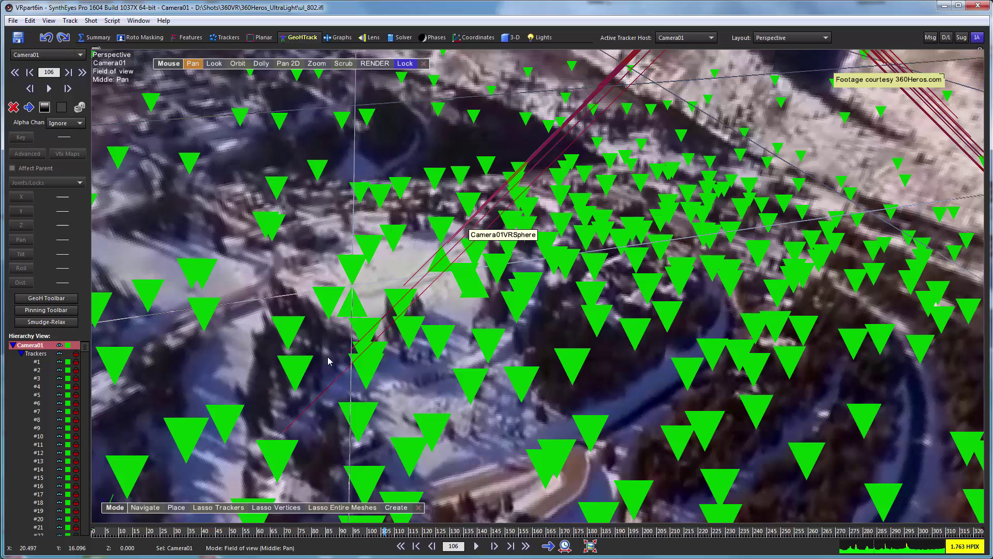
{"action": "left_click", "coordinate": [143, 508]}
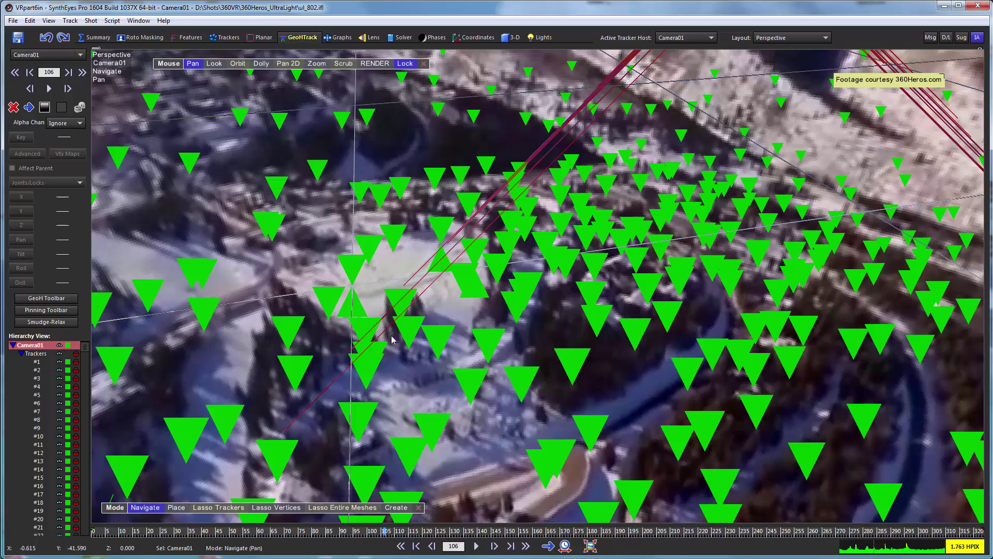
Step: Rotate the view toward the snowy clearing and show only the three selected trackers
{"action": "left_click", "coordinate": [214, 63]}
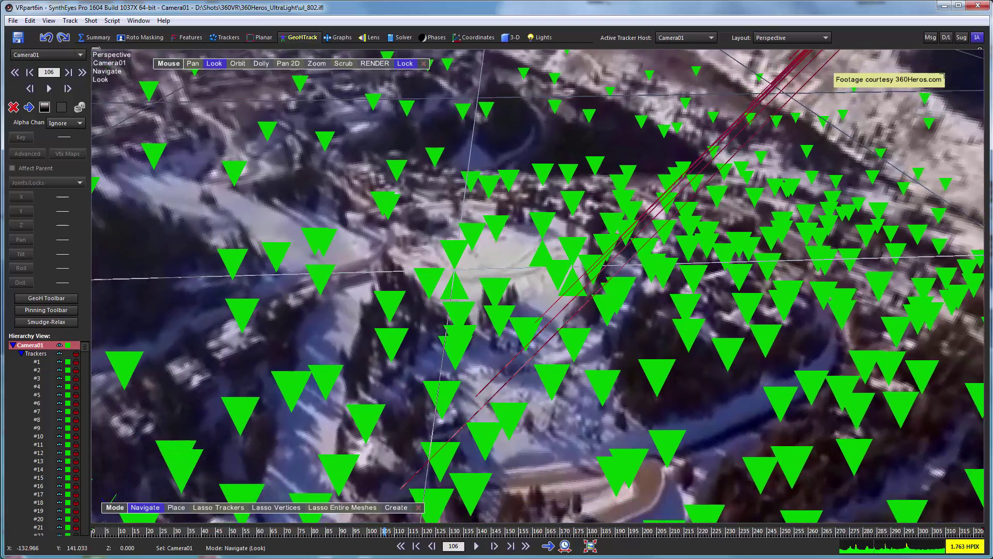
{"action": "mouse_move", "coordinate": [487, 257]}
{"action": "middle_mouse_down", "text": "ctrl"}
{"action": "mouse_move", "coordinate": [507, 238]}
{"action": "mouse_move", "coordinate": [479, 274]}
{"action": "middle_mouse_up", "text": "ctrl"}
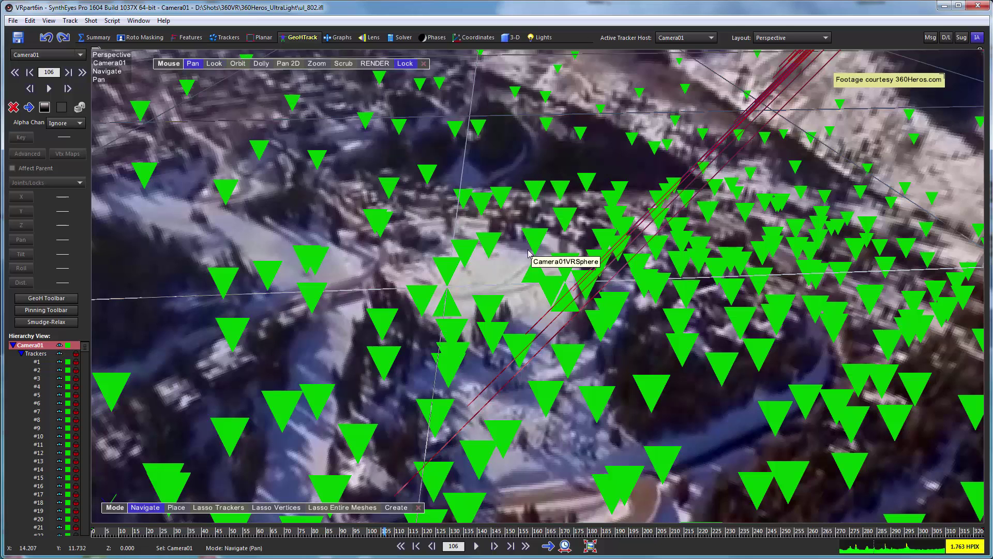
{"action": "key", "text": "j"}
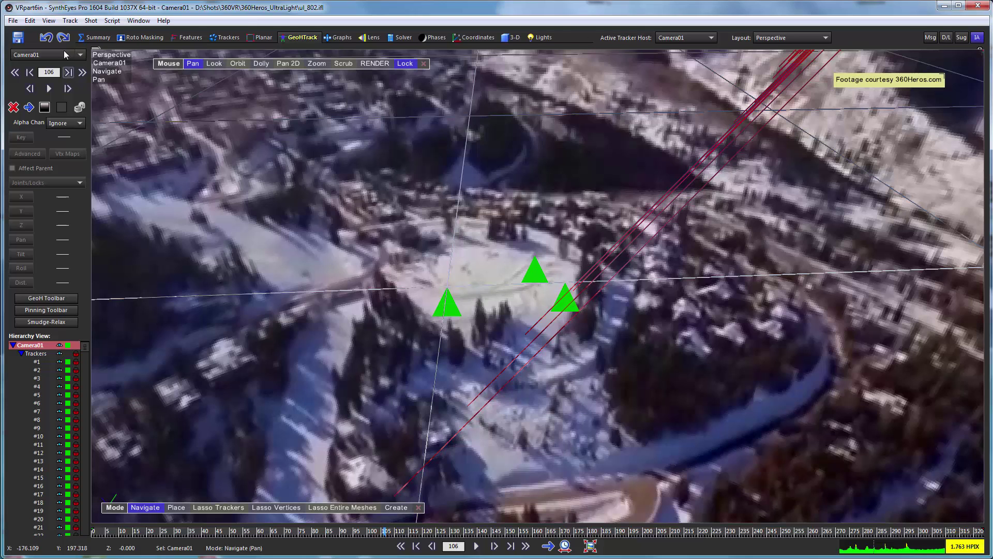
Step: Import the officebuilding.obj mesh into the scene
{"action": "left_click", "coordinate": [12, 21]}
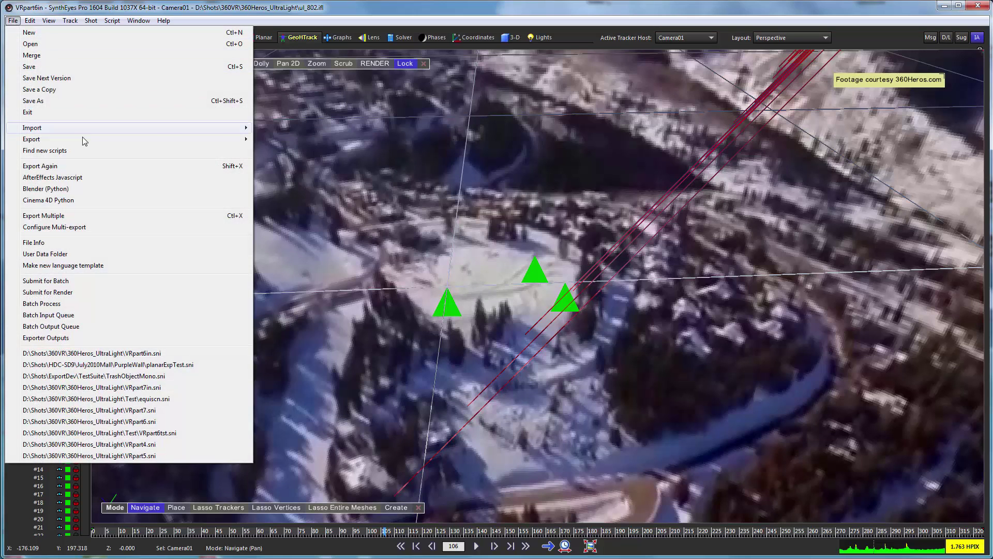
{"action": "mouse_move", "coordinate": [183, 128]}
{"action": "left_click", "coordinate": [299, 138]}
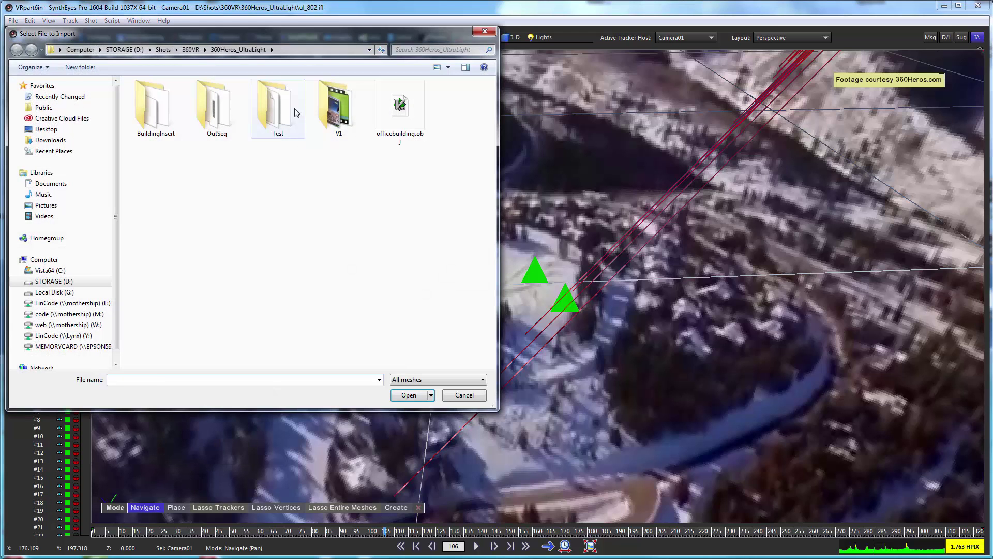
{"action": "double_click", "coordinate": [398, 104]}
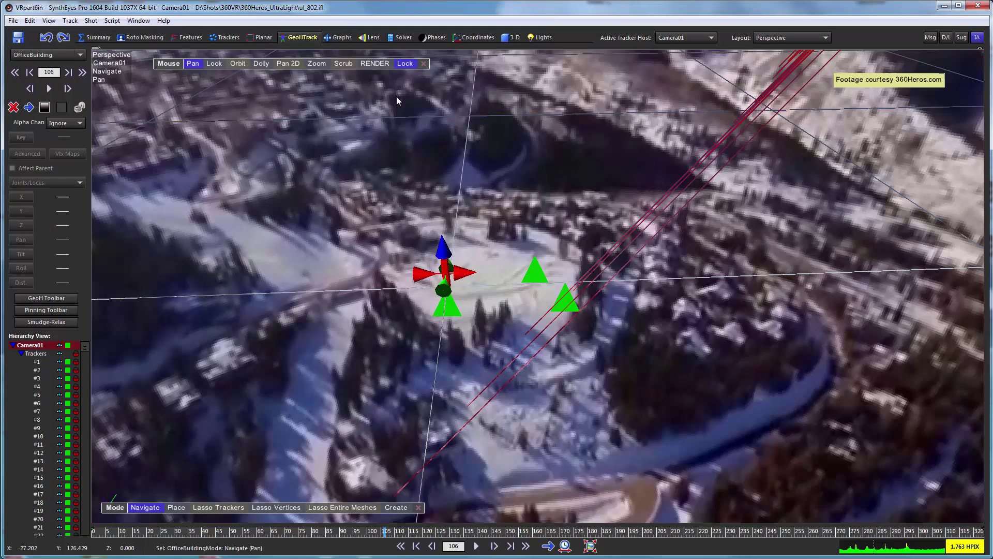
Step: Scale the OfficeBuilding to 10.19 and set it on the clearing beside the trackers
{"action": "left_click", "coordinate": [504, 41]}
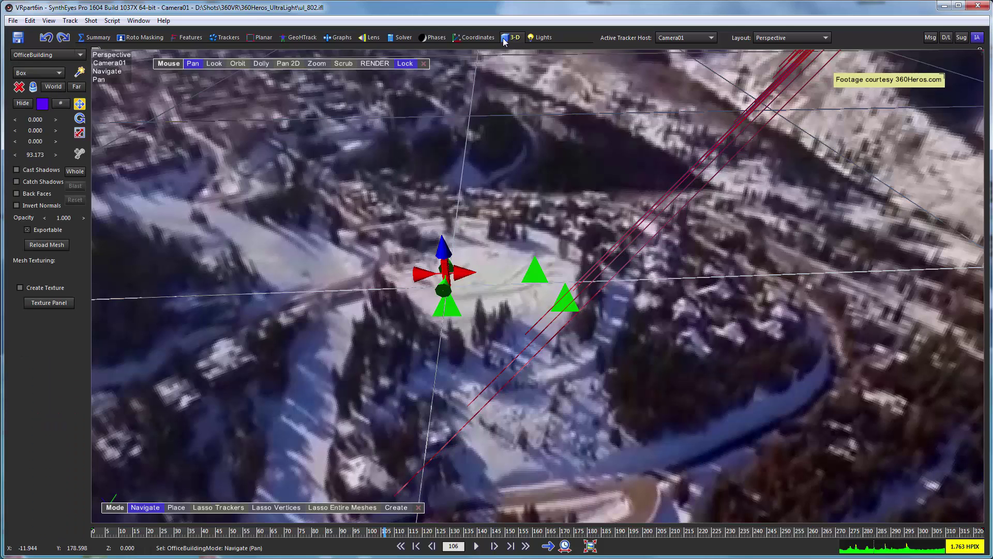
{"action": "left_click", "coordinate": [80, 134]}
{"action": "left_click_drag", "start_coordinate": [35, 154], "coordinate": [75, 155]}
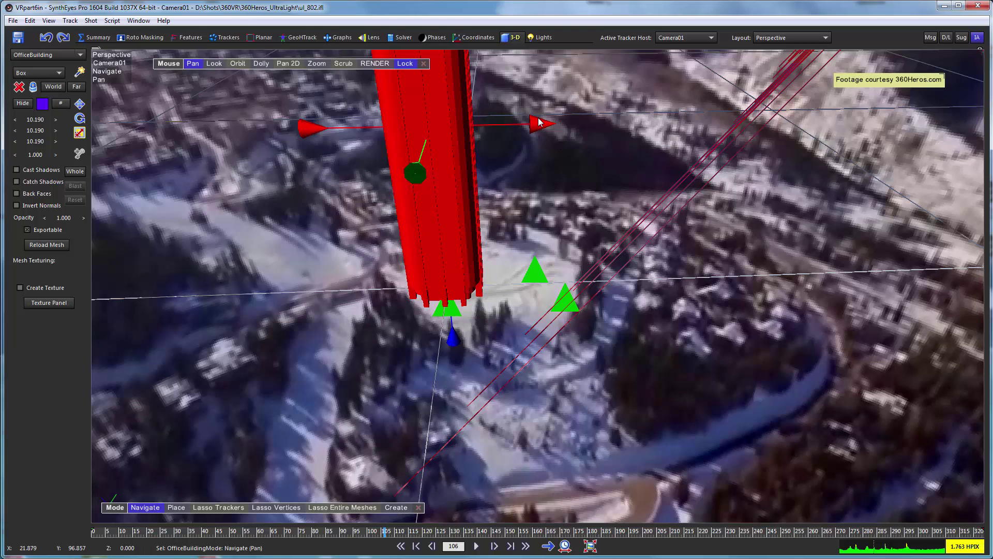
{"action": "left_click_drag", "start_coordinate": [541, 123], "coordinate": [585, 120]}
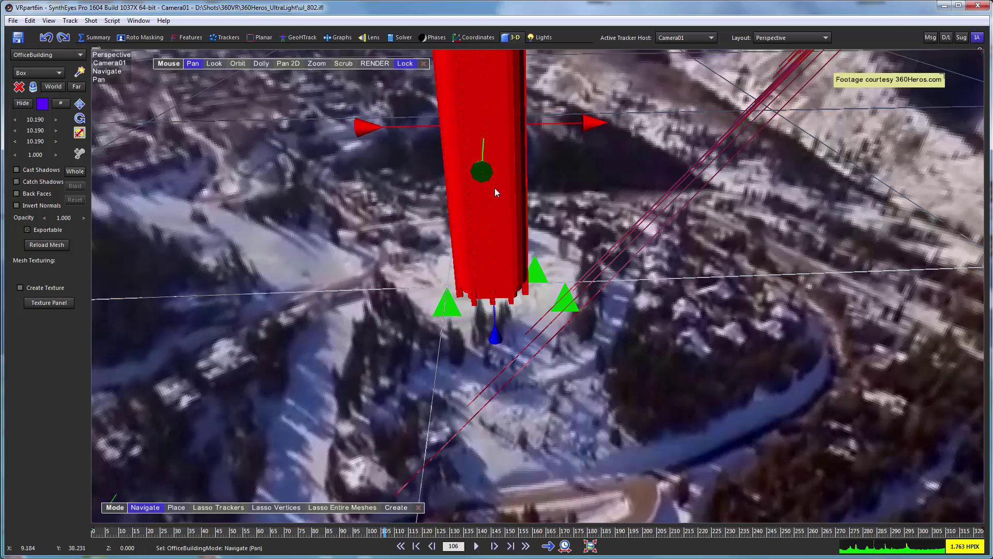
{"action": "left_click_drag", "start_coordinate": [482, 172], "coordinate": [483, 165]}
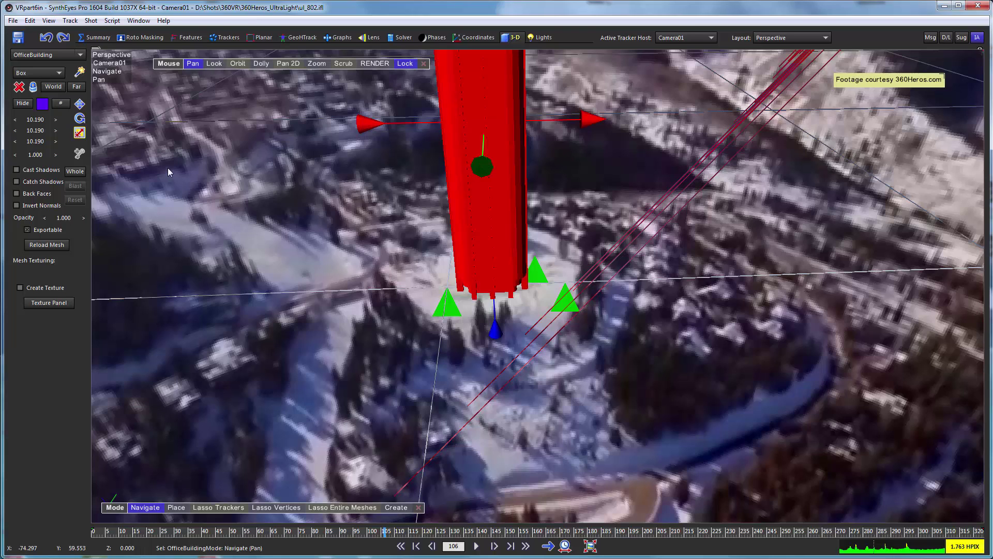
Step: Apply office_large_tex.png to the building with Hide mesh selection on, then check it across frames
{"action": "left_click", "coordinate": [49, 302]}
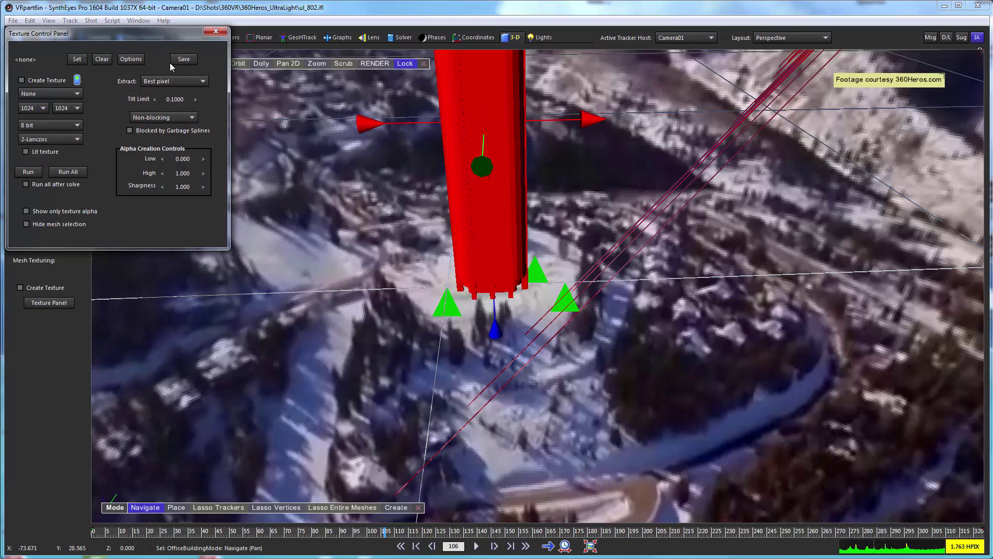
{"action": "left_click", "coordinate": [77, 58]}
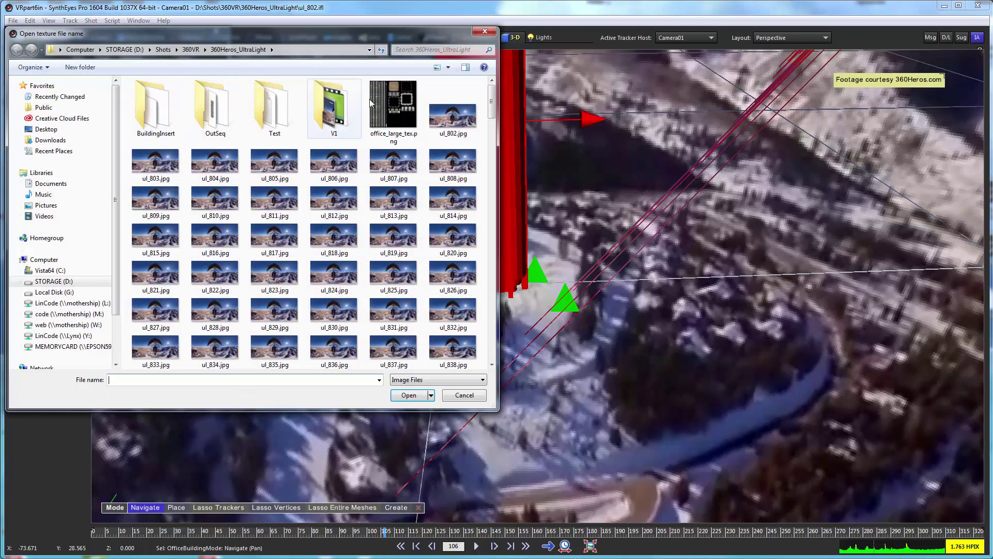
{"action": "double_click", "coordinate": [389, 105]}
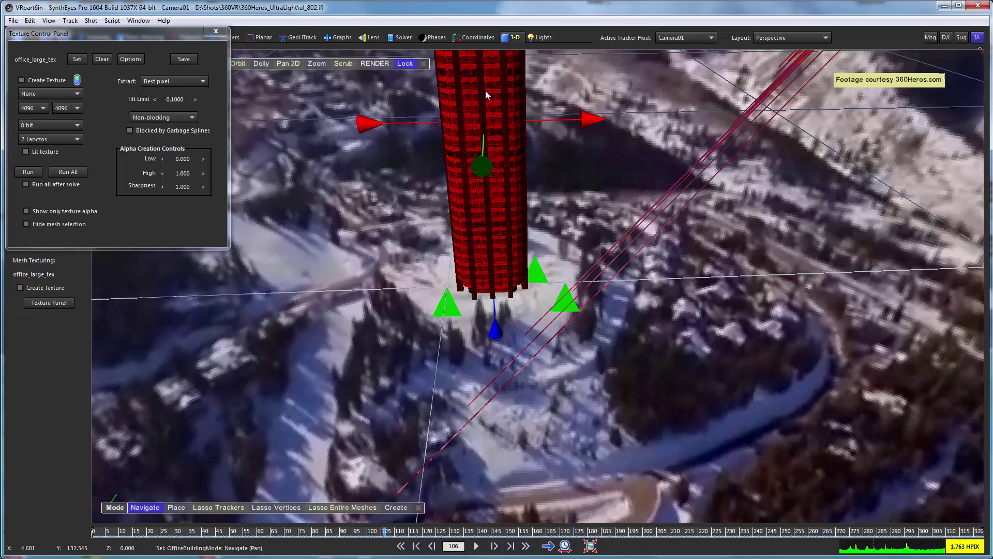
{"action": "left_click", "coordinate": [36, 224]}
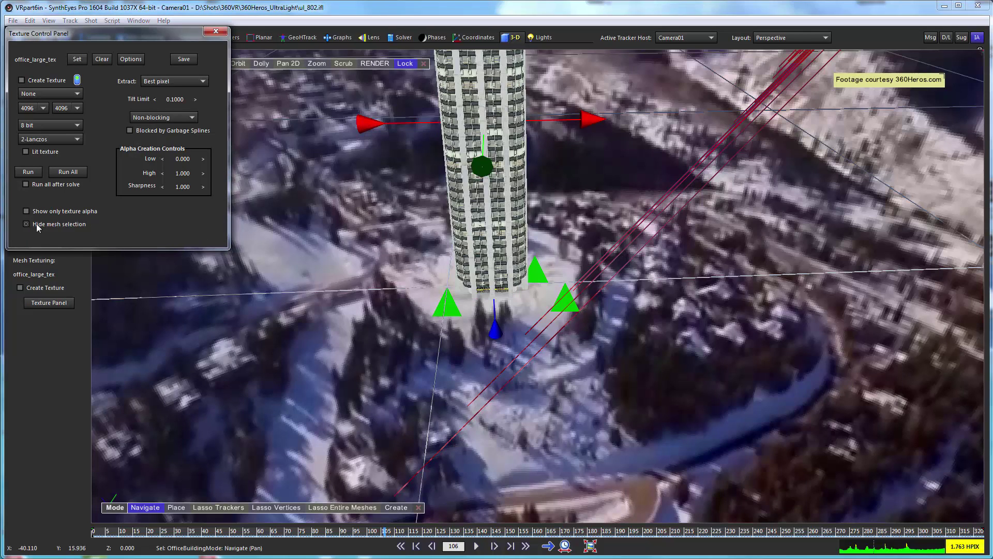
{"action": "left_click_drag", "start_coordinate": [217, 534], "coordinate": [470, 531]}
{"action": "left_click_drag", "start_coordinate": [456, 451], "coordinate": [460, 368]}
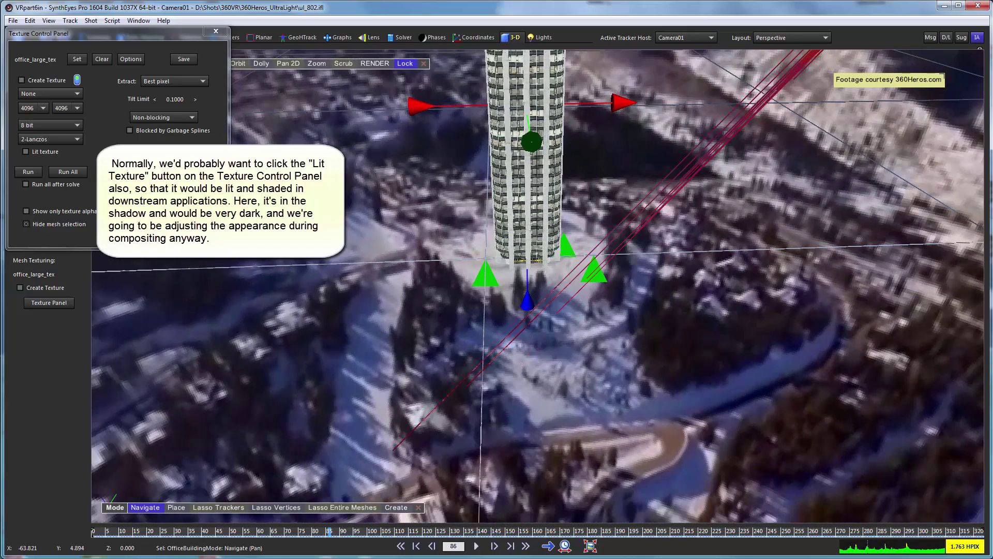
{"action": "left_click", "coordinate": [216, 32]}
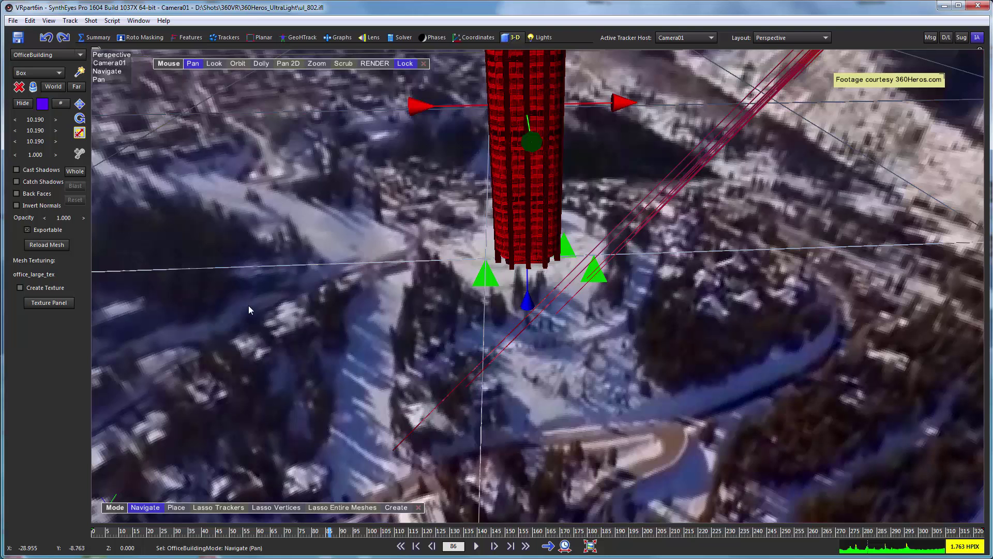
Step: Switch to the Trackers room's Camera view and scrub to check the building overlay
{"action": "left_click", "coordinate": [223, 38]}
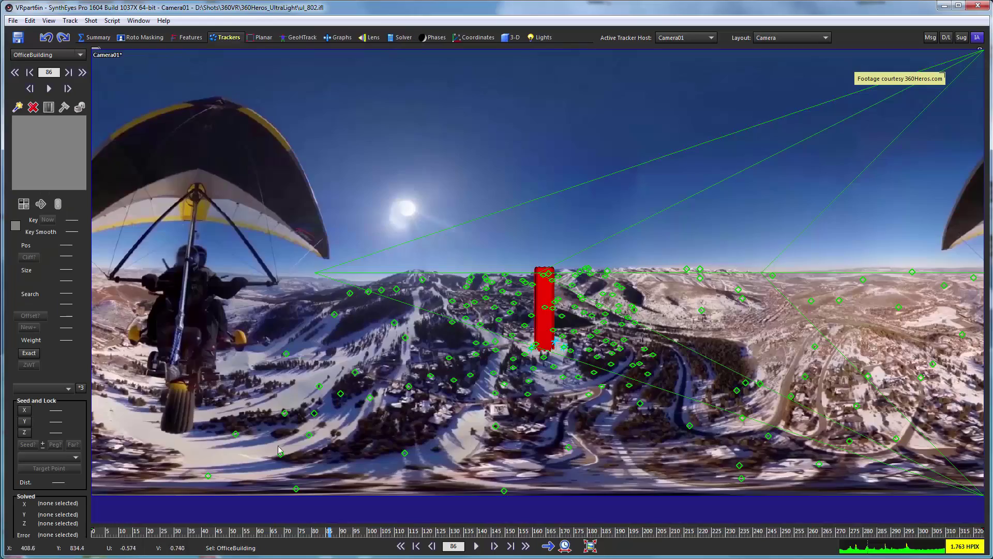
{"action": "mouse_move", "coordinate": [151, 534]}
{"action": "left_mouse_down"}
{"action": "mouse_move", "coordinate": [823, 506]}
{"action": "mouse_move", "coordinate": [854, 488]}
{"action": "mouse_move", "coordinate": [110, 531]}
{"action": "mouse_move", "coordinate": [888, 526]}
{"action": "mouse_move", "coordinate": [300, 531]}
{"action": "left_mouse_up"}
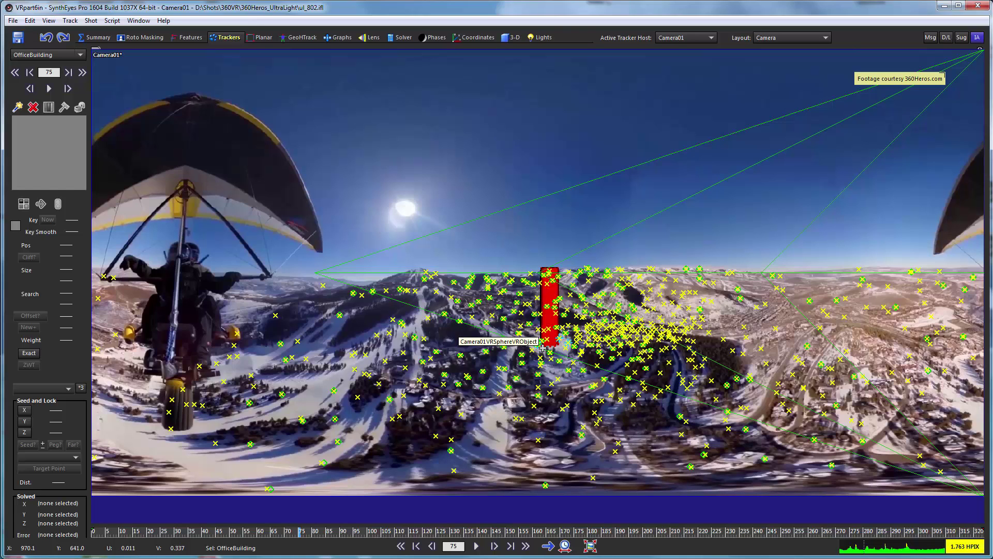
Step: Create a new light, Light01, in the Lights room with a Quad layout
{"action": "left_click", "coordinate": [531, 37]}
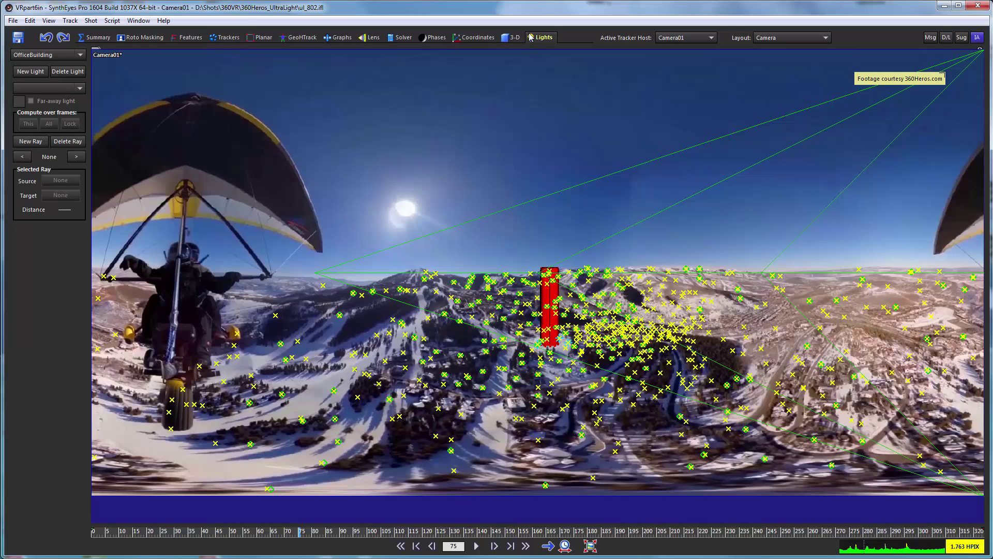
{"action": "left_click", "coordinate": [771, 39]}
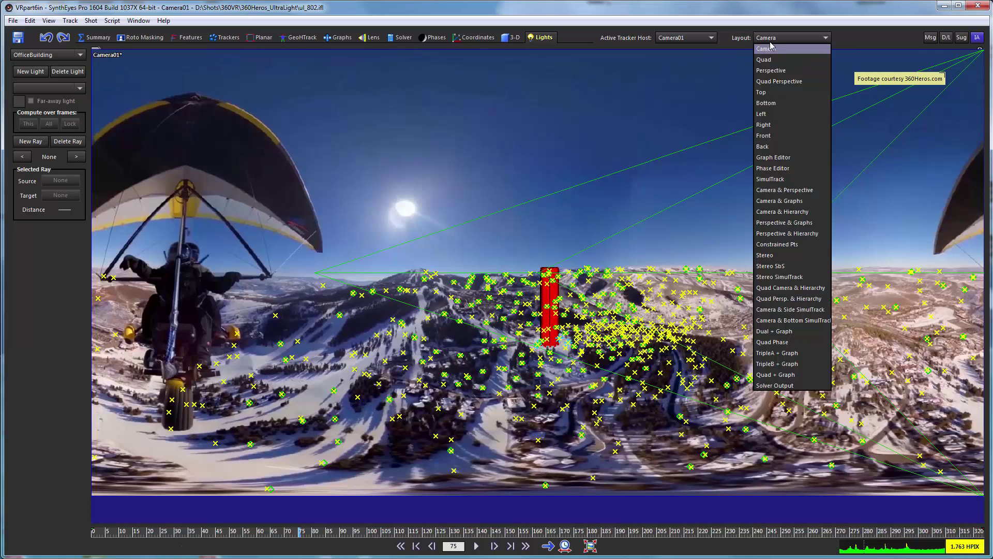
{"action": "left_click", "coordinate": [768, 61]}
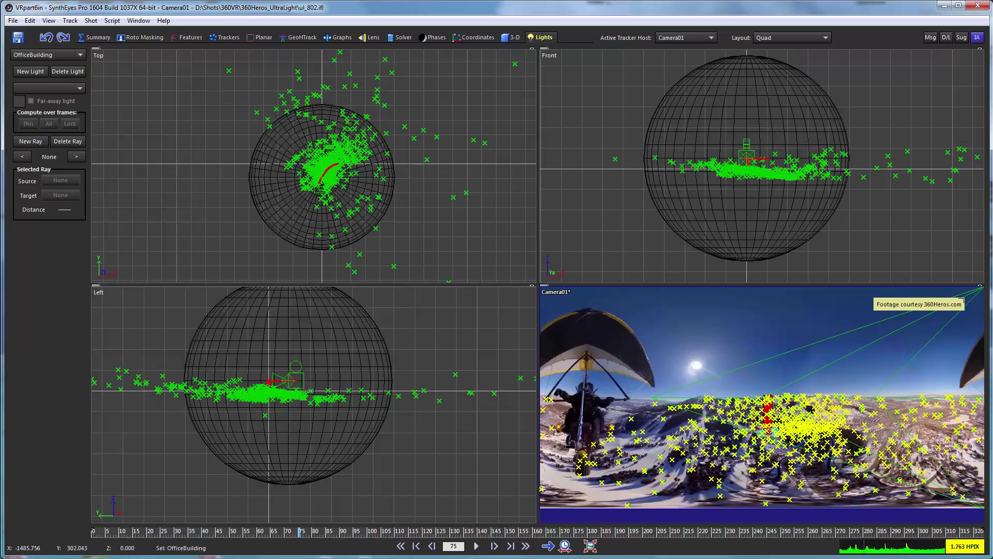
{"action": "left_click", "coordinate": [31, 73]}
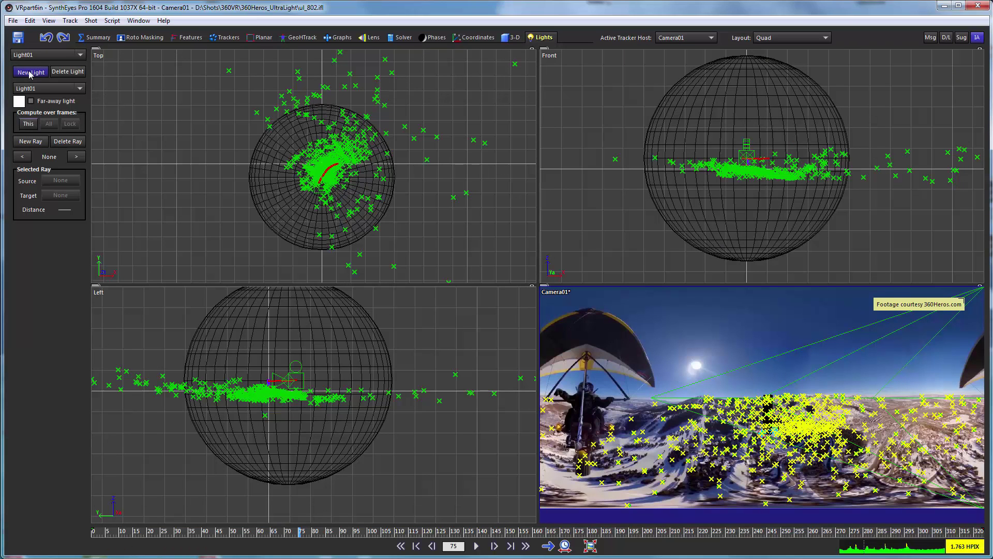
Step: Move Light01 up-left of the scene centre and raise its height to 150
{"action": "left_click", "coordinate": [508, 39]}
{"action": "scroll", "coordinate": [332, 164], "scroll_direction": "up", "scroll_amount": 3}
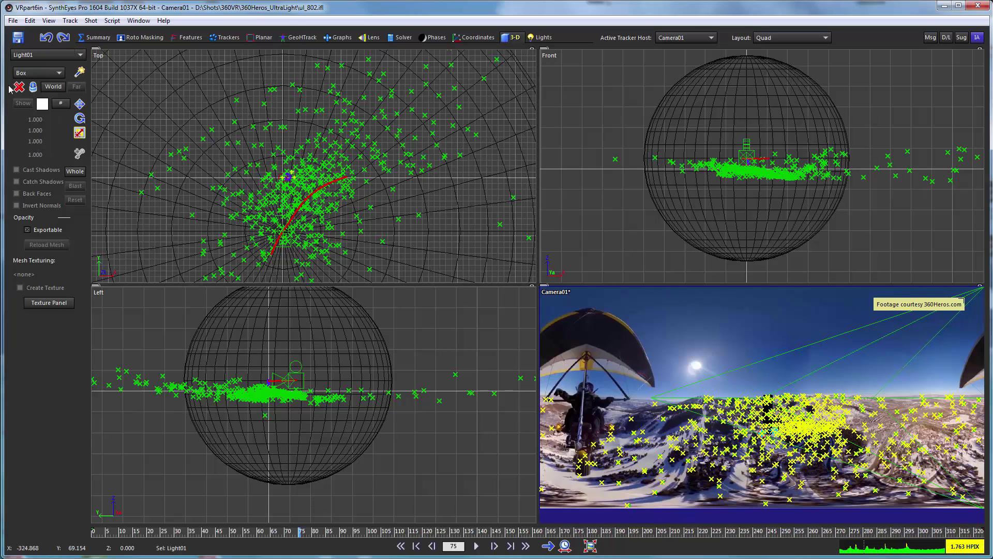
{"action": "left_click", "coordinate": [80, 103]}
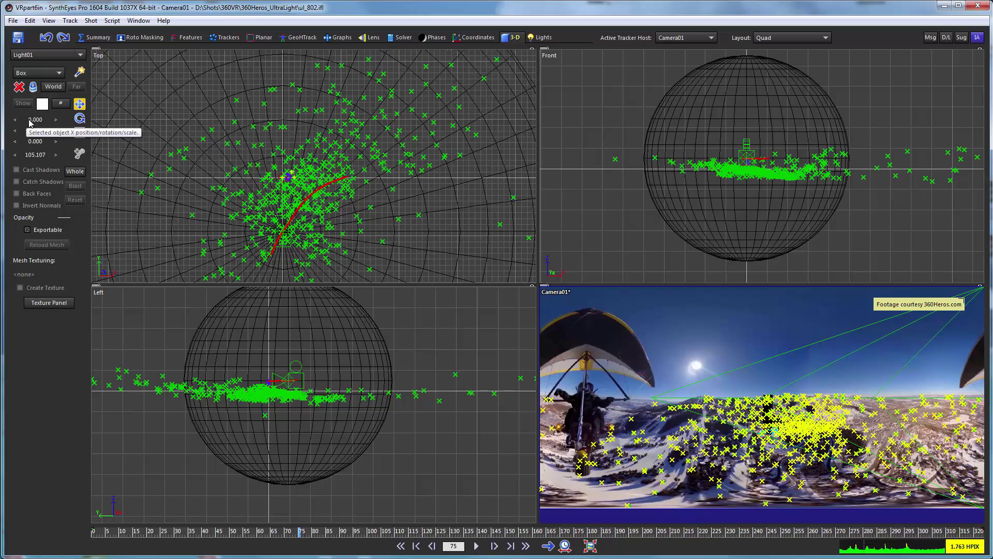
{"action": "left_click_drag", "start_coordinate": [203, 113], "coordinate": [28, 133]}
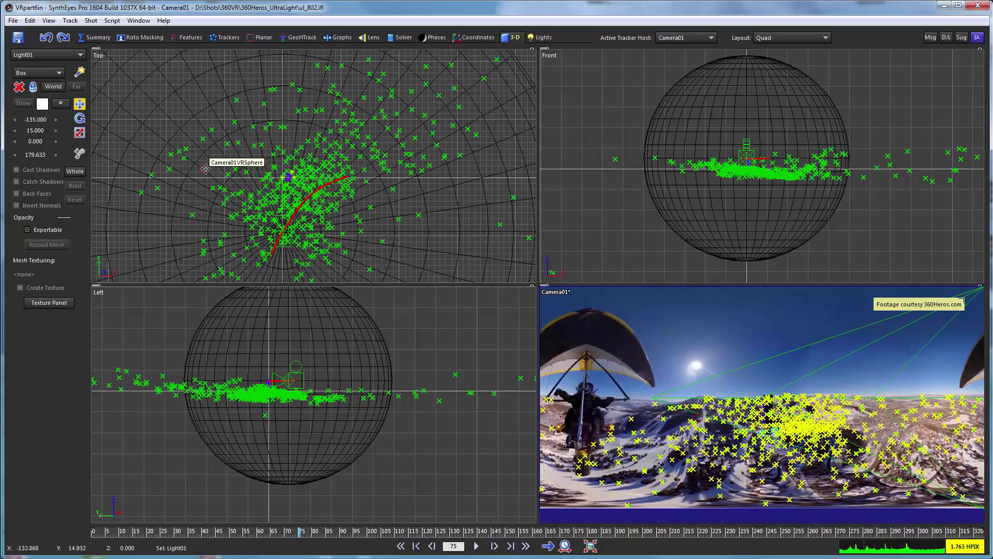
{"action": "mouse_move", "coordinate": [205, 169]}
{"action": "left_mouse_down"}
{"action": "mouse_move", "coordinate": [194, 145]}
{"action": "mouse_move", "coordinate": [201, 160]}
{"action": "mouse_move", "coordinate": [190, 159]}
{"action": "left_mouse_up"}
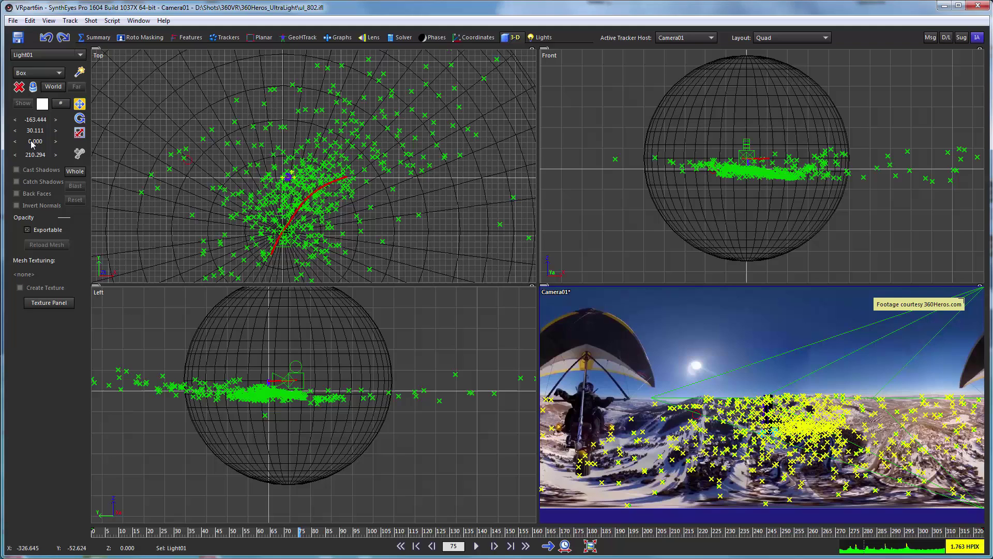
{"action": "mouse_move", "coordinate": [31, 144]}
{"action": "left_mouse_down"}
{"action": "mouse_move", "coordinate": [104, 143]}
{"action": "mouse_move", "coordinate": [86, 135]}
{"action": "left_mouse_up"}
Step: Make Light01 a far-away light, undoing an accidental move of the VR sphere
{"action": "left_click", "coordinate": [533, 37]}
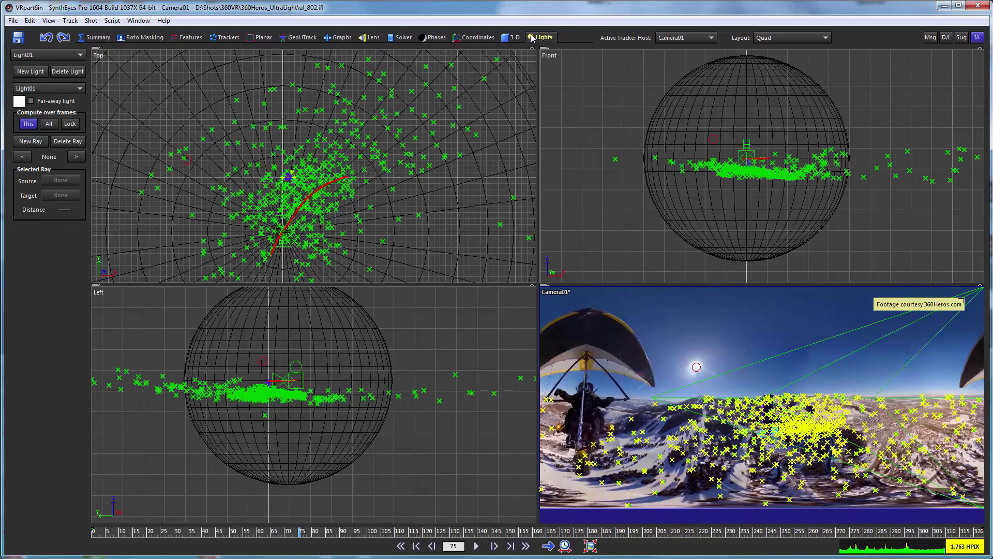
{"action": "left_click", "coordinate": [31, 101]}
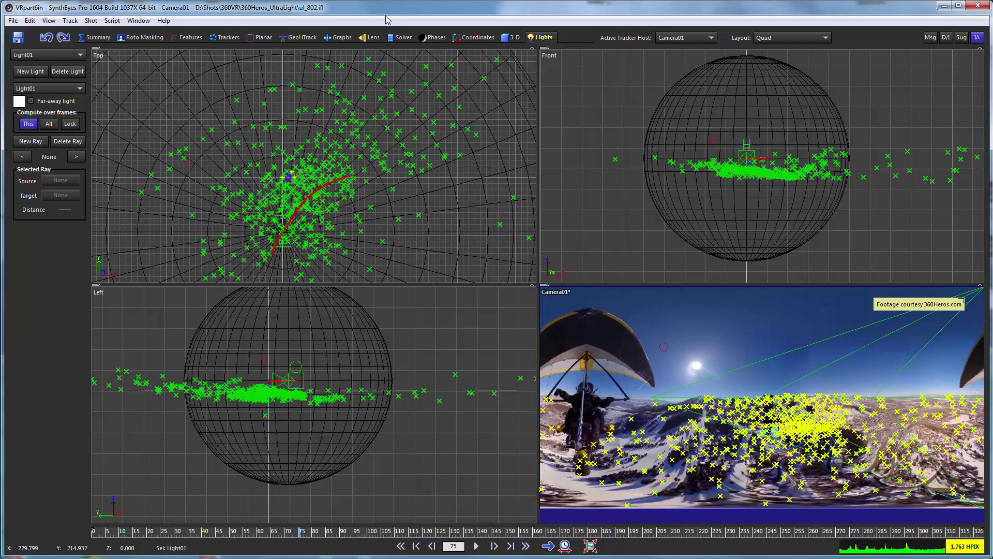
{"action": "left_click", "coordinate": [506, 39]}
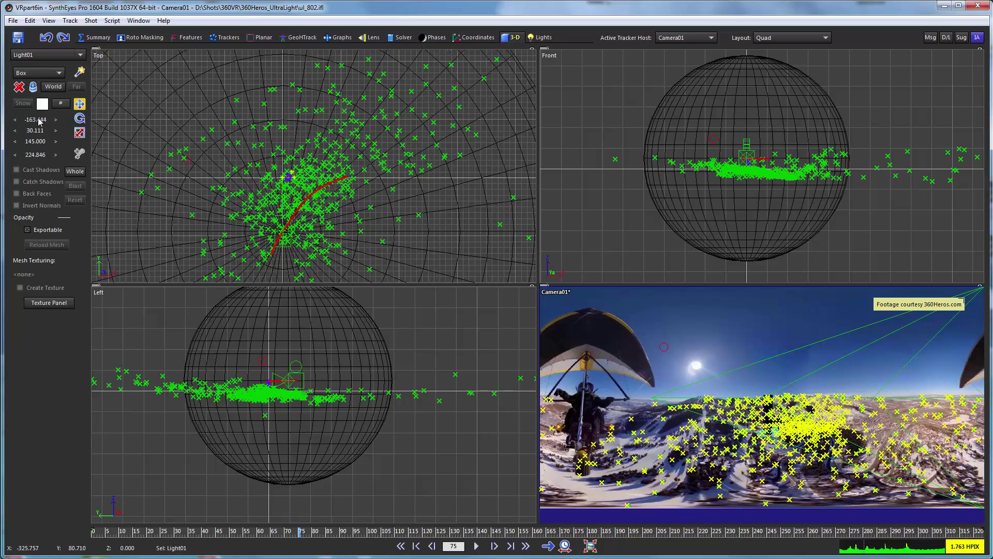
{"action": "left_click", "coordinate": [198, 155]}
{"action": "key", "text": "ctrl+z"}
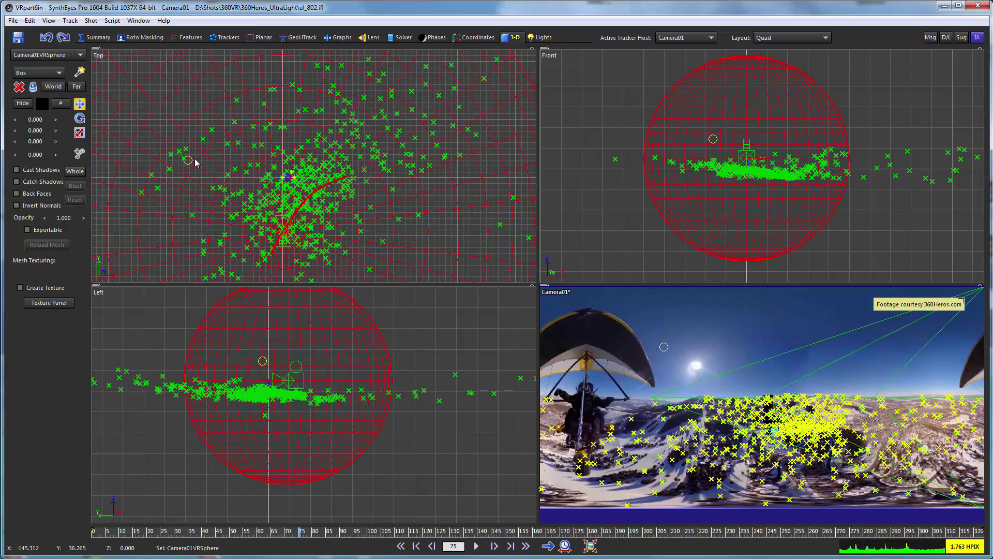
Step: Move Light01 in the top view and set its Z to 160
{"action": "left_click_drag", "start_coordinate": [188, 162], "coordinate": [77, 131]}
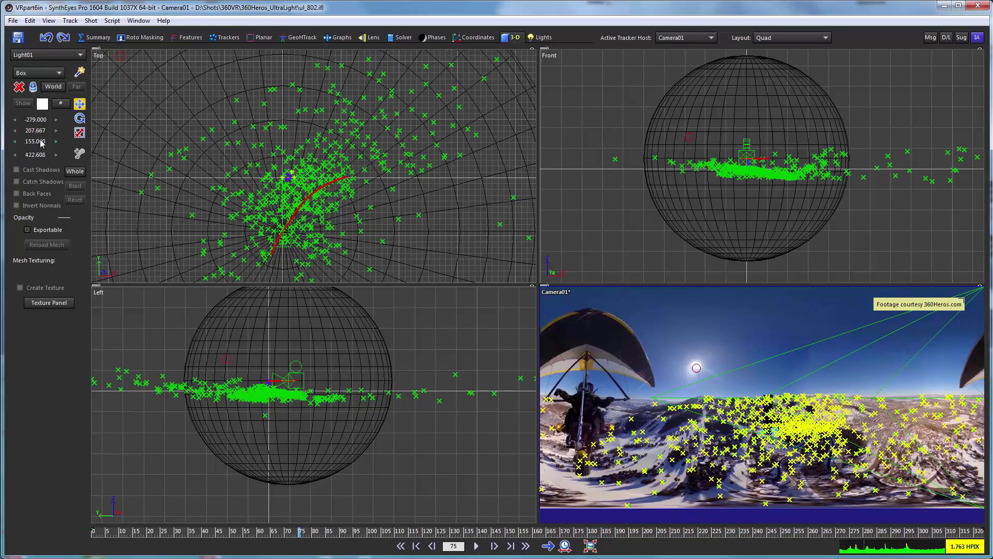
{"action": "left_click_drag", "start_coordinate": [42, 143], "coordinate": [44, 143]}
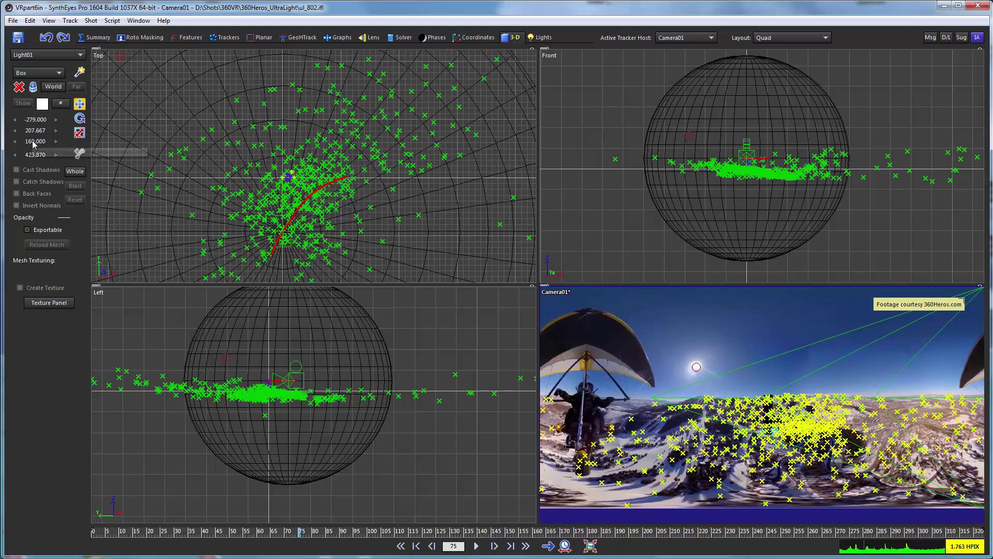
{"action": "double_click", "coordinate": [36, 143]}
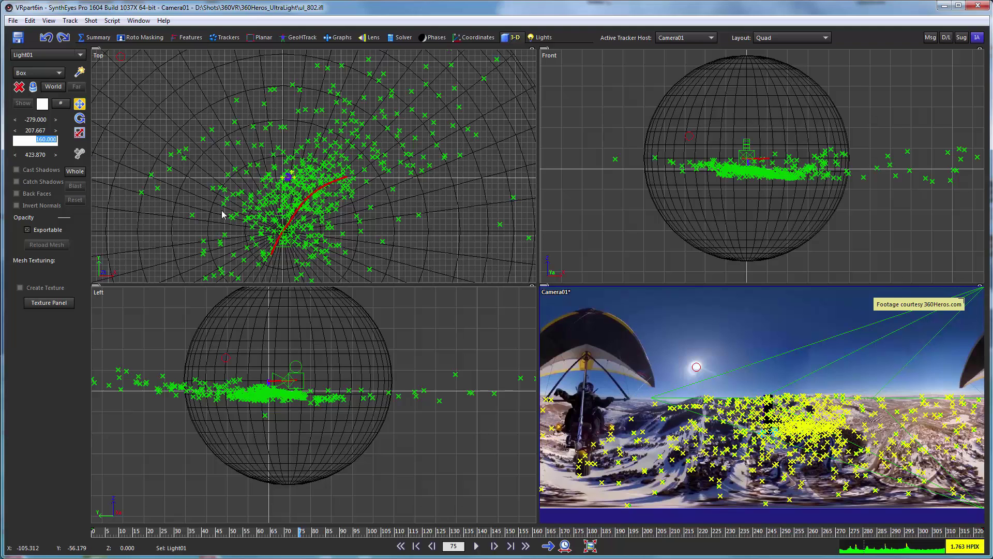
{"action": "key", "text": "Return"}
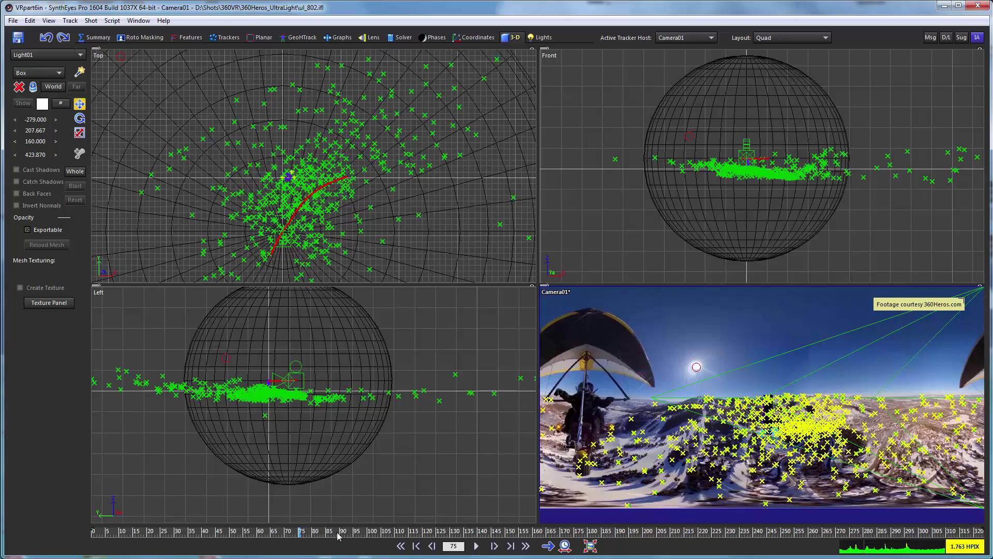
{"action": "left_click_drag", "start_coordinate": [337, 533], "coordinate": [134, 533]}
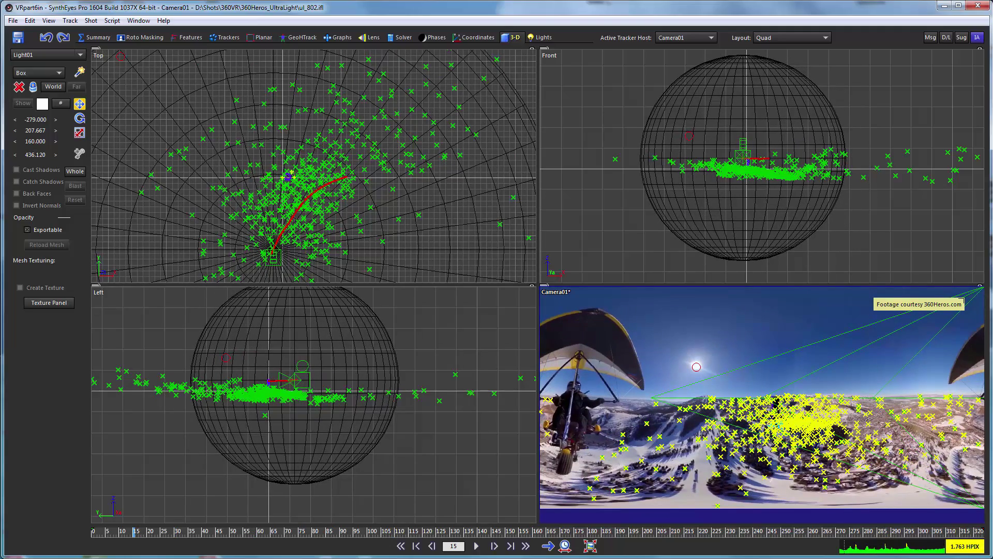
Step: Create Tracker601 on the sun, track it to frame 42, and set it Far and zero-weighted
{"action": "left_click", "coordinate": [228, 38]}
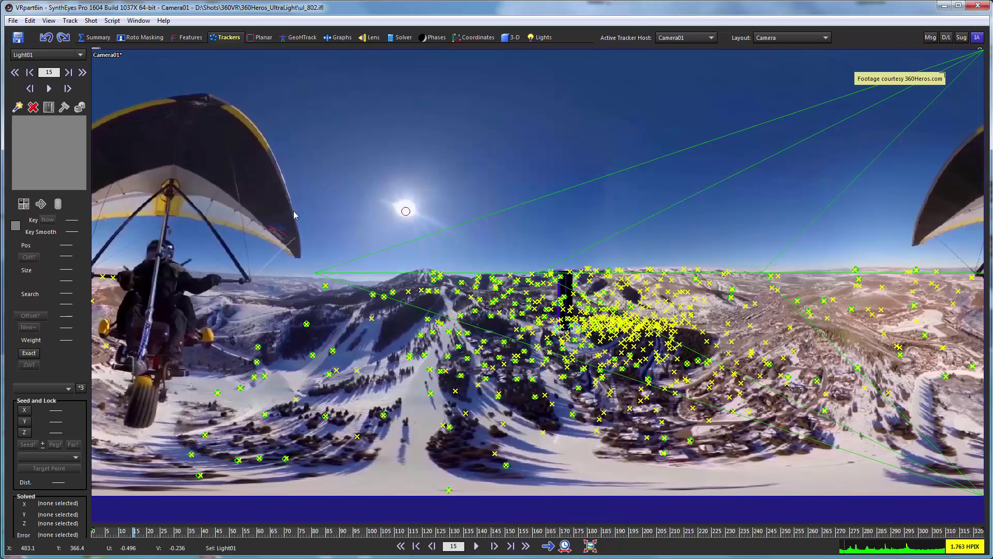
{"action": "left_click", "coordinate": [17, 107]}
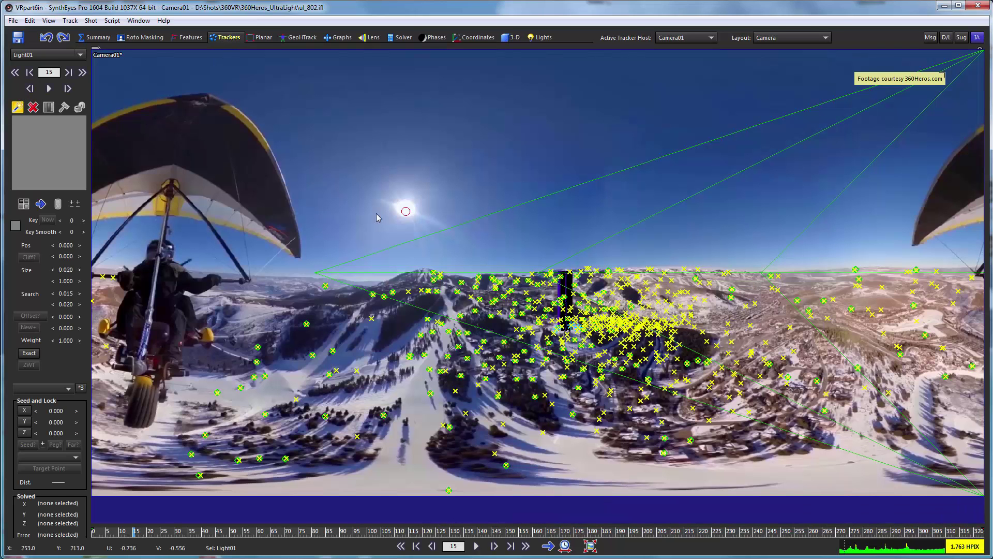
{"action": "left_click_drag", "start_coordinate": [378, 208], "coordinate": [514, 224]}
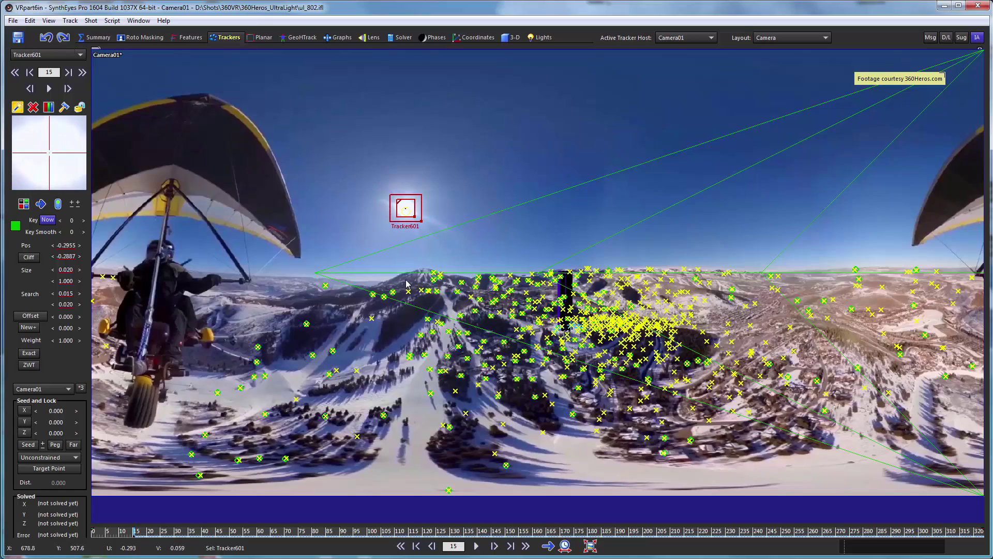
{"action": "scroll", "coordinate": [53, 184], "scroll_direction": "down", "scroll_amount": 4}
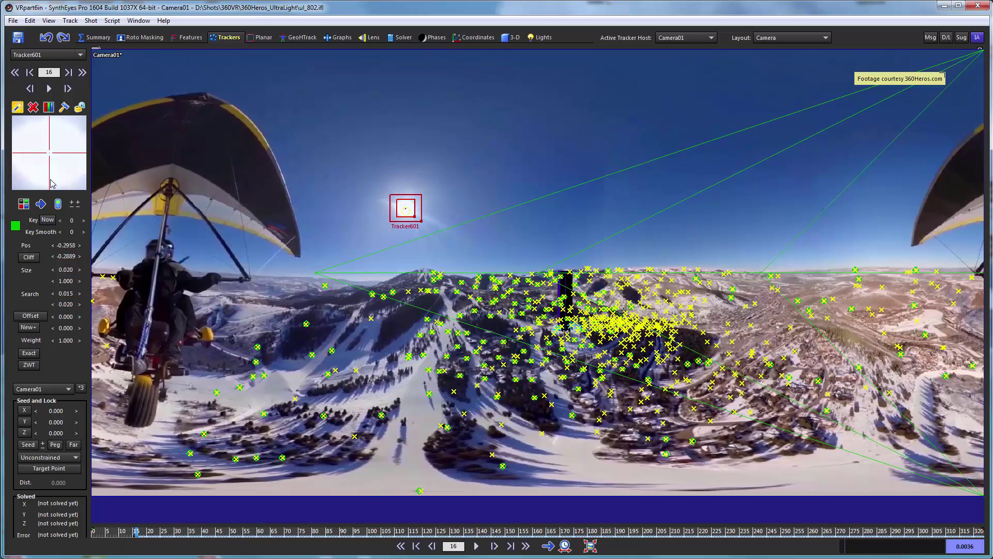
{"action": "scroll", "coordinate": [53, 184], "scroll_direction": "down", "scroll_amount": 20}
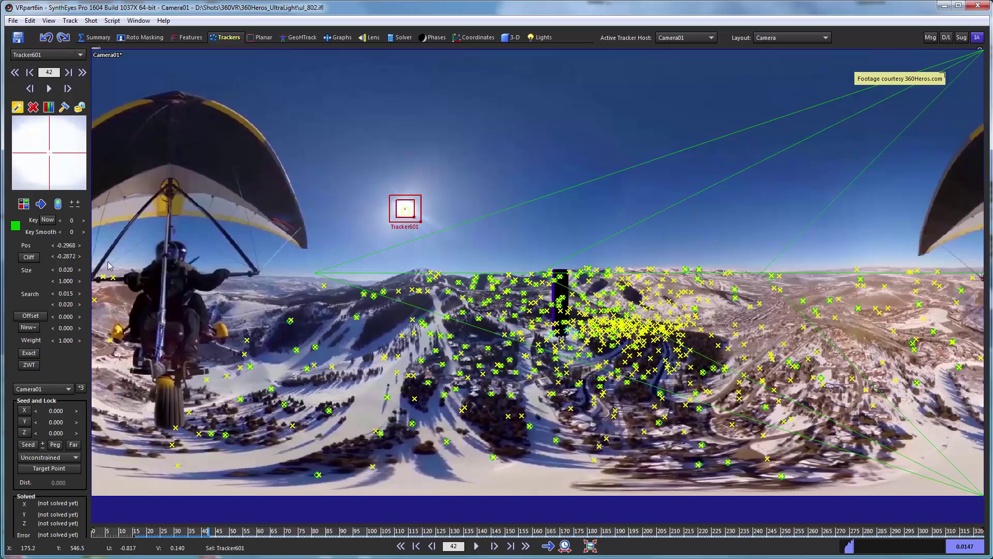
{"action": "left_click", "coordinate": [58, 204]}
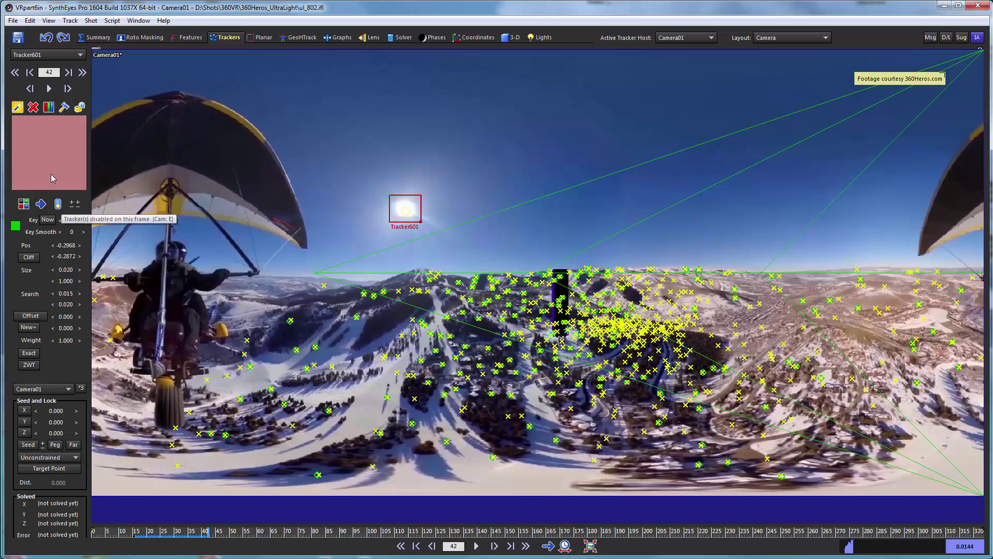
{"action": "scroll", "coordinate": [51, 172], "scroll_direction": "up", "scroll_amount": 4}
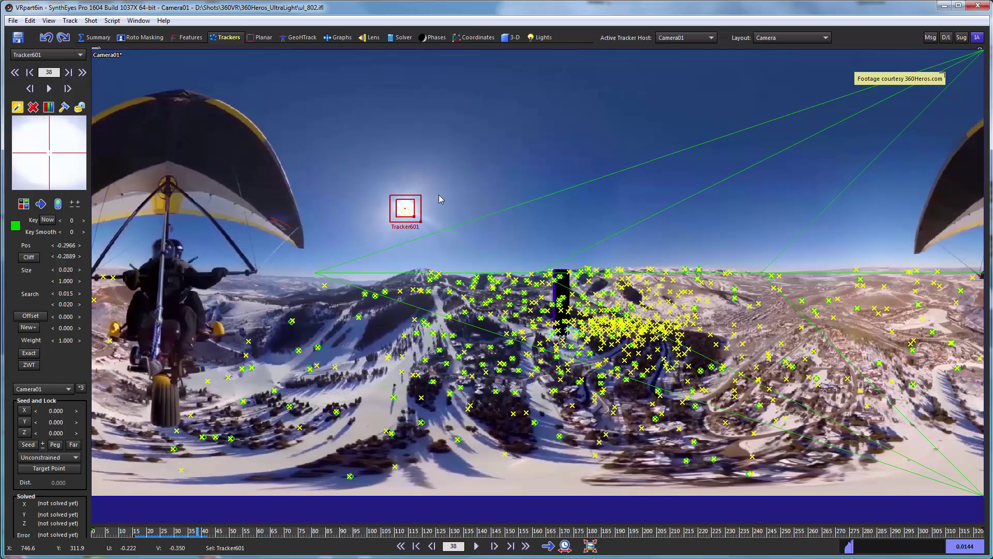
{"action": "left_click", "coordinate": [73, 446]}
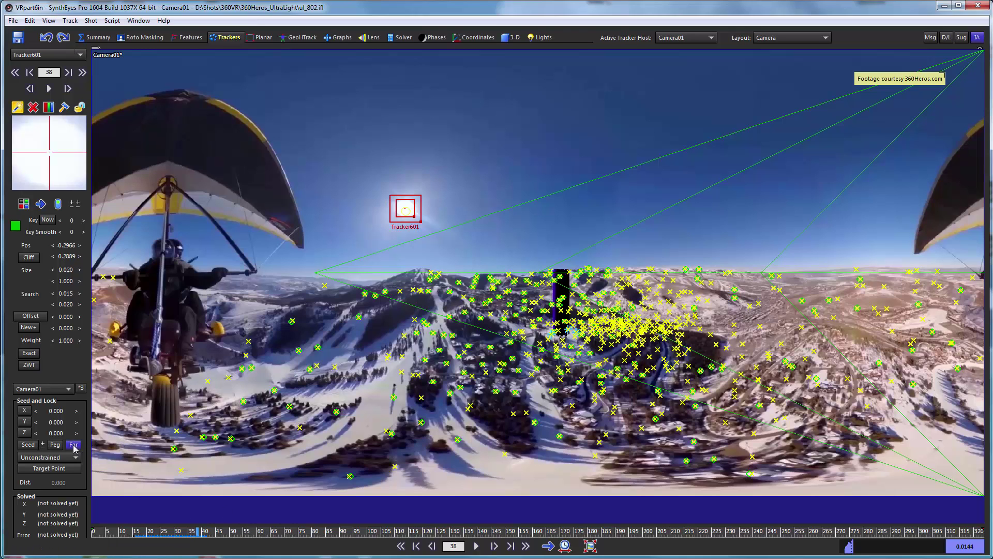
{"action": "left_click", "coordinate": [24, 365]}
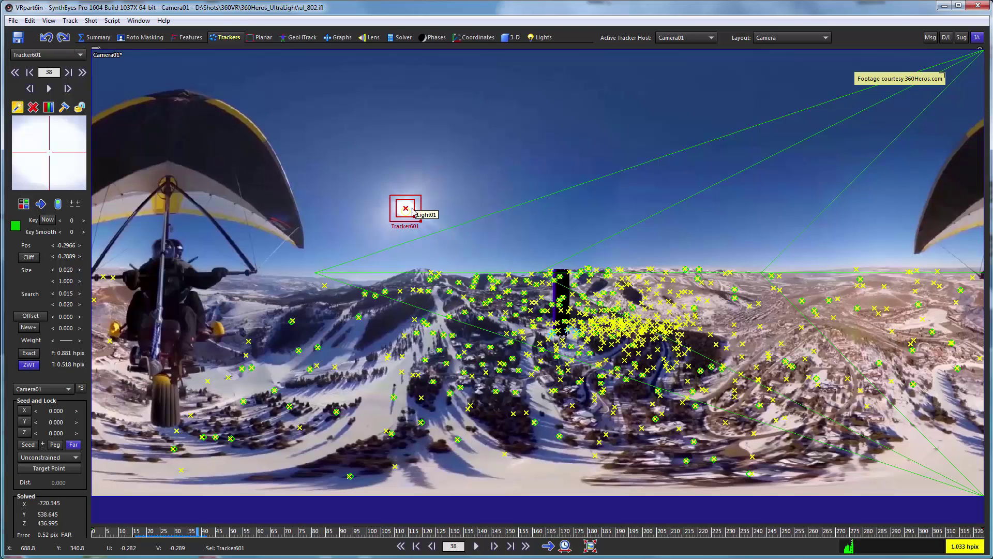
Step: Return to the four-view layout and drag Light01 farther out beyond the VR sphere
{"action": "left_click", "coordinate": [774, 40]}
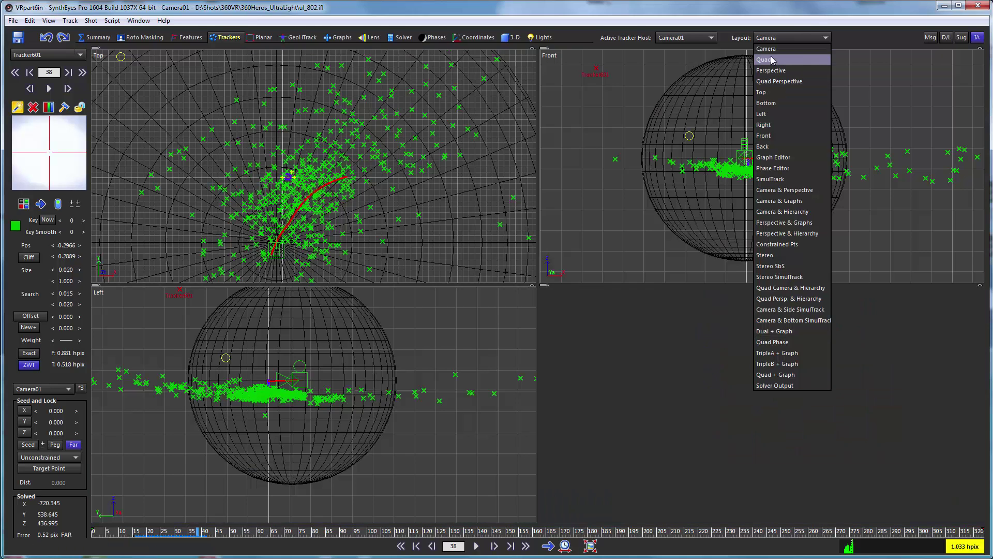
{"action": "left_click", "coordinate": [772, 61]}
{"action": "scroll", "coordinate": [222, 166], "scroll_direction": "down", "scroll_amount": 5}
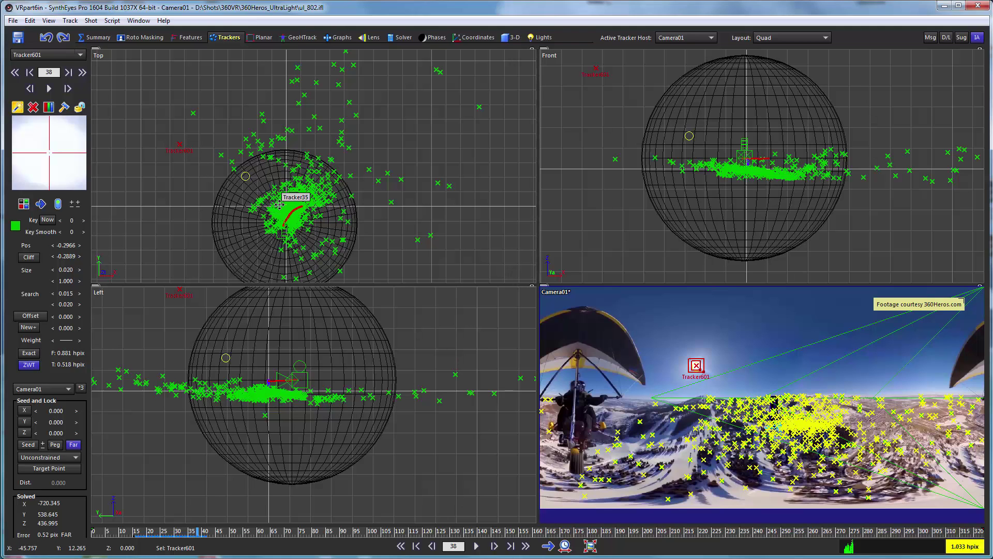
{"action": "mouse_move", "coordinate": [705, 368]}
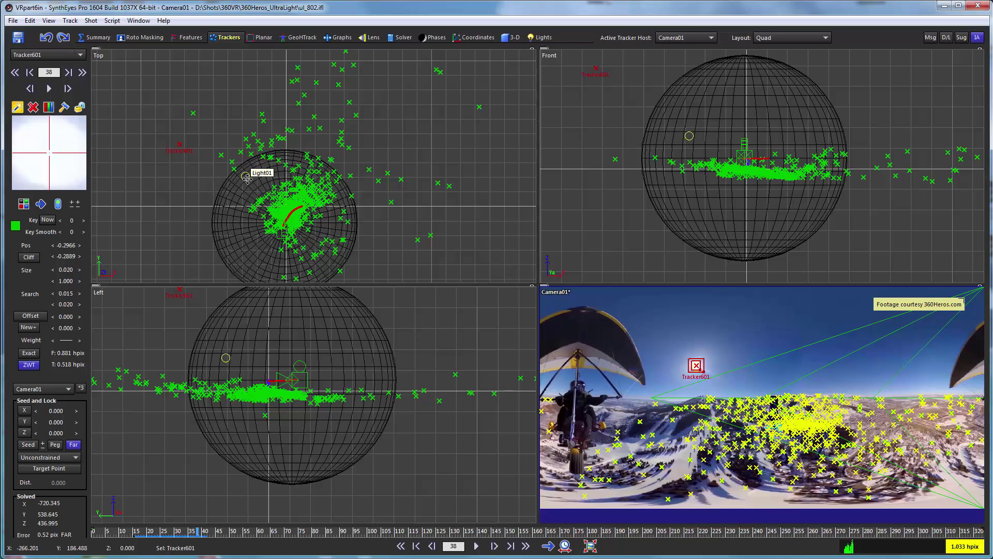
{"action": "left_click_drag", "start_coordinate": [246, 178], "coordinate": [174, 196]}
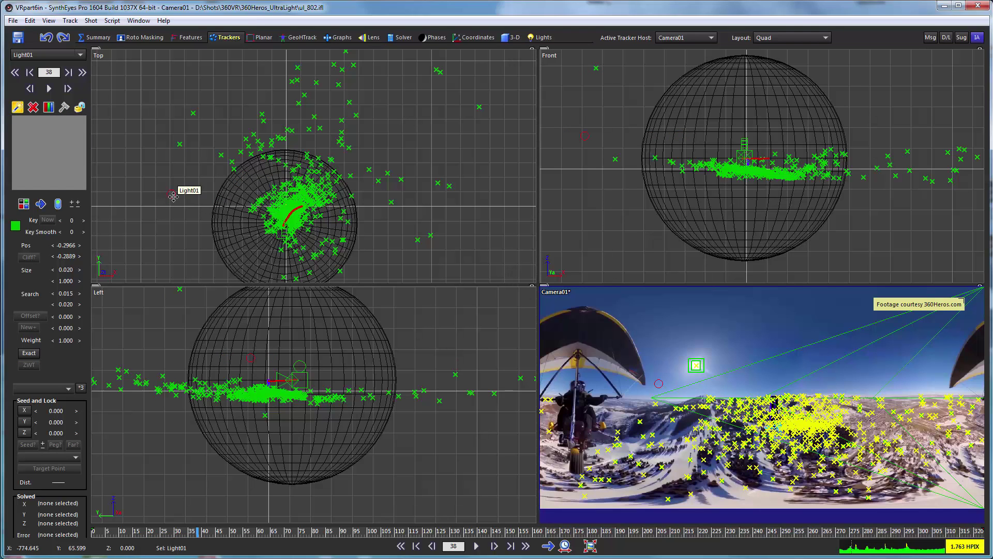
Step: Open the Synthia chat assistant and position its window higher on the screen
{"action": "left_click", "coordinate": [977, 38]}
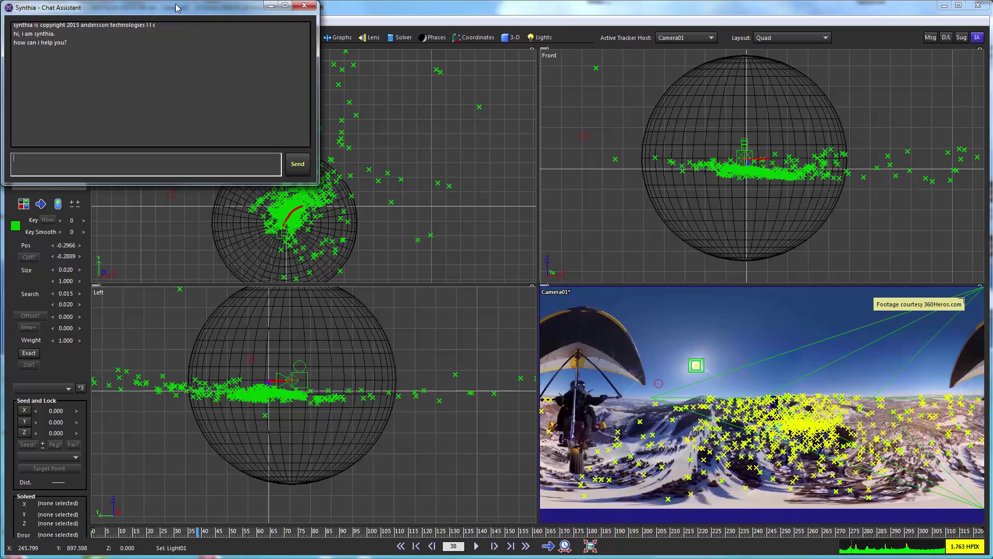
{"action": "left_click_drag", "start_coordinate": [180, 12], "coordinate": [775, 234]}
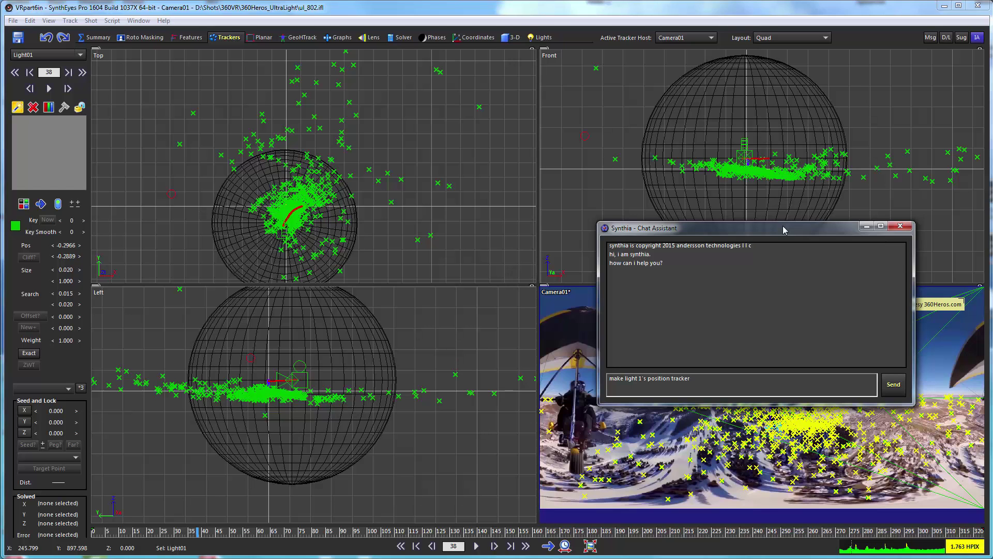
{"action": "left_click", "coordinate": [191, 112]}
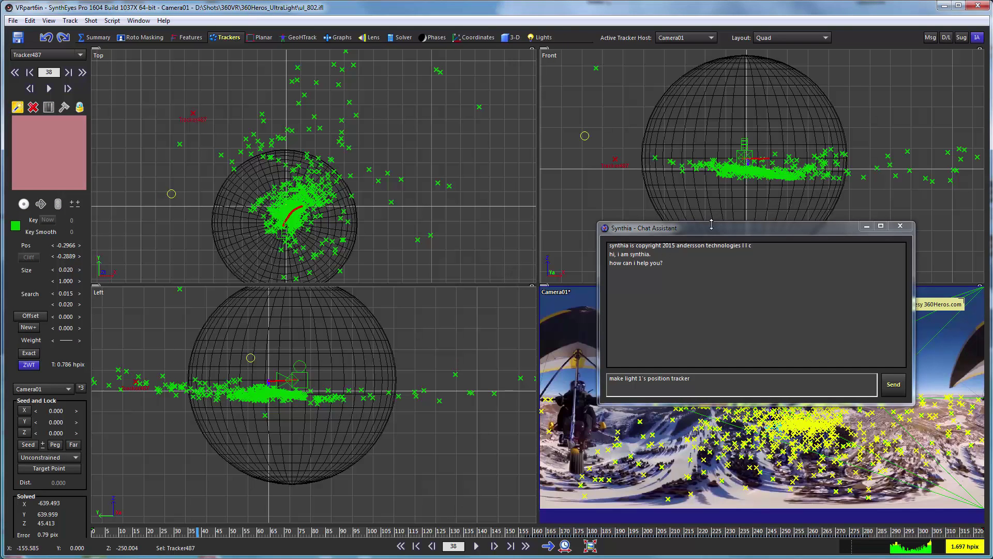
{"action": "left_click_drag", "start_coordinate": [711, 228], "coordinate": [706, 116]}
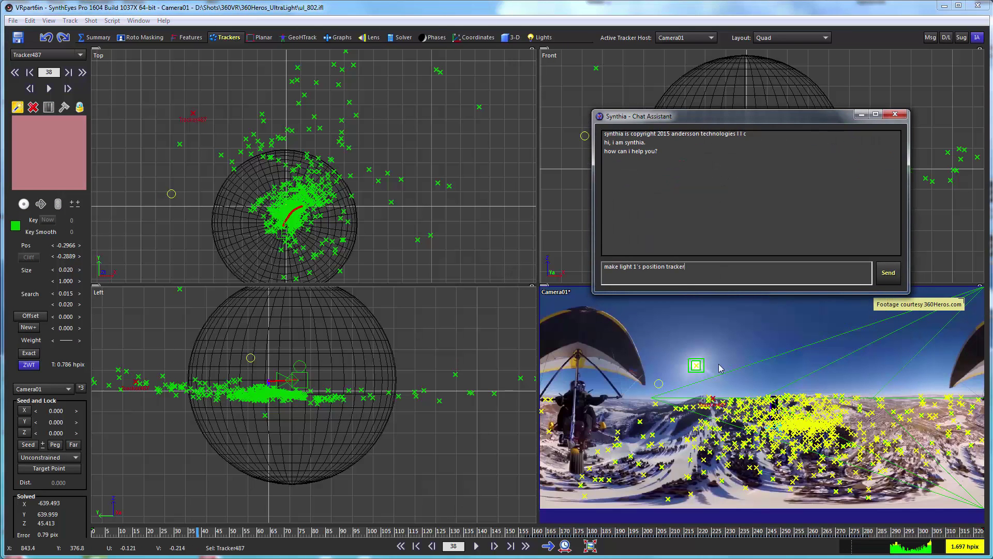
Step: Follow the sun tracker to frame 187 and send 'make light 1's position tracker 601's solve position'
{"action": "left_click", "coordinate": [694, 365]}
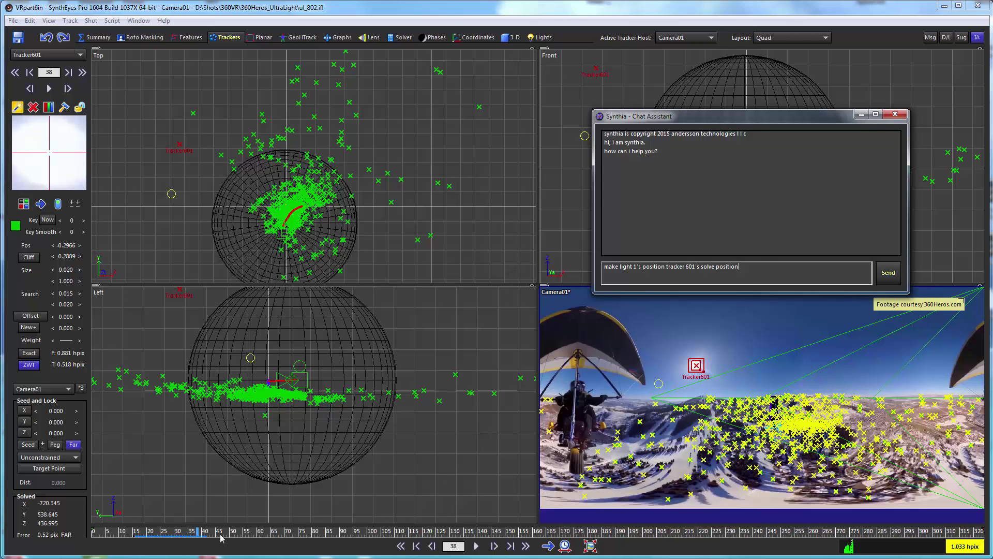
{"action": "mouse_move", "coordinate": [220, 535]}
{"action": "left_mouse_down"}
{"action": "mouse_move", "coordinate": [647, 515]}
{"action": "mouse_move", "coordinate": [780, 468]}
{"action": "mouse_move", "coordinate": [160, 170]}
{"action": "left_mouse_up"}
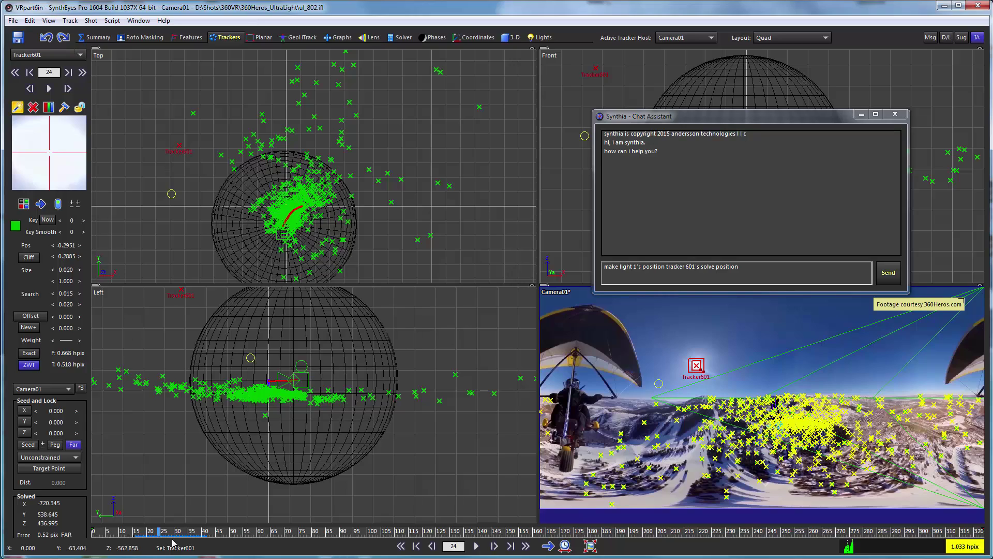
{"action": "left_click_drag", "start_coordinate": [169, 535], "coordinate": [609, 528]}
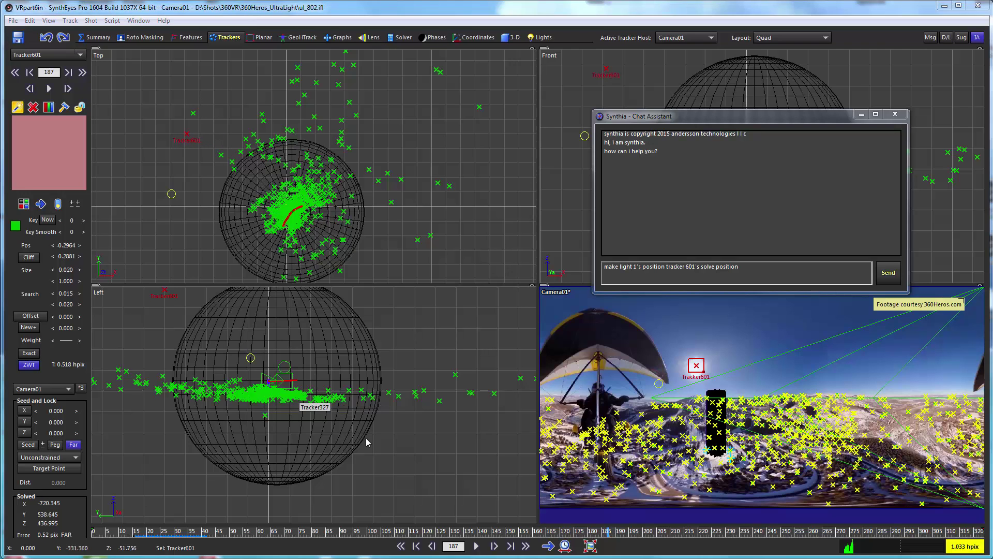
{"action": "left_click", "coordinate": [768, 274]}
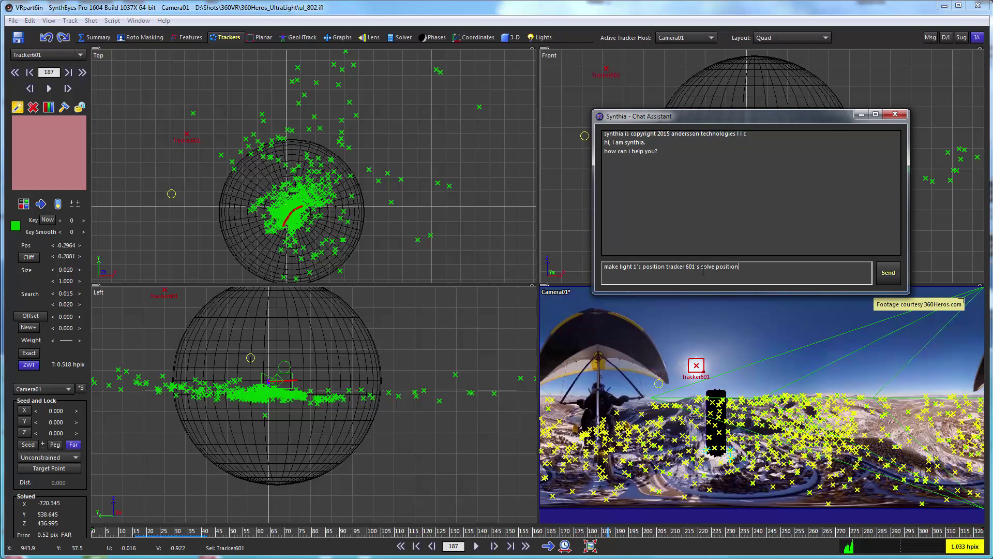
{"action": "key", "text": "Return"}
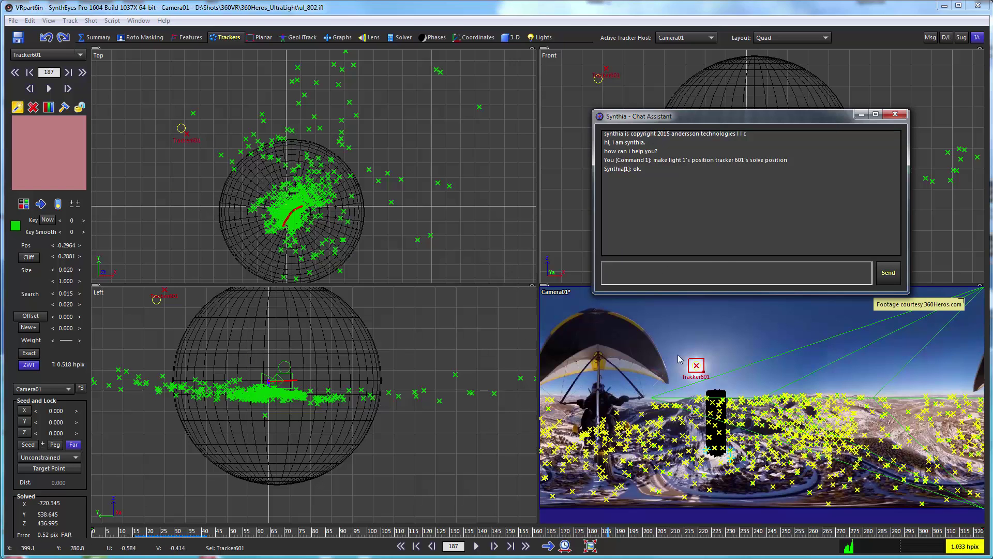
{"action": "mouse_move", "coordinate": [694, 367]}
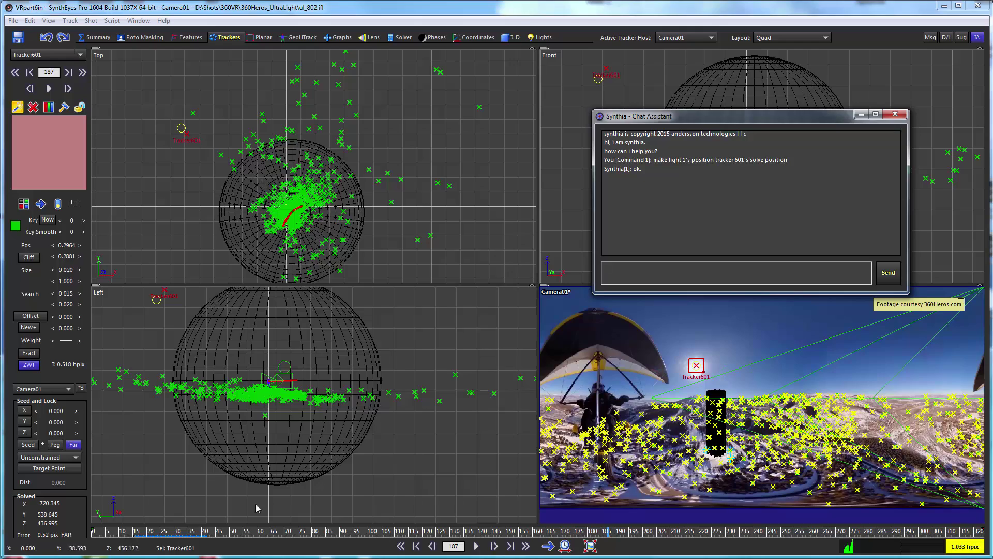
{"action": "left_click", "coordinate": [223, 530]}
{"action": "left_click_drag", "start_coordinate": [228, 531], "coordinate": [279, 535]}
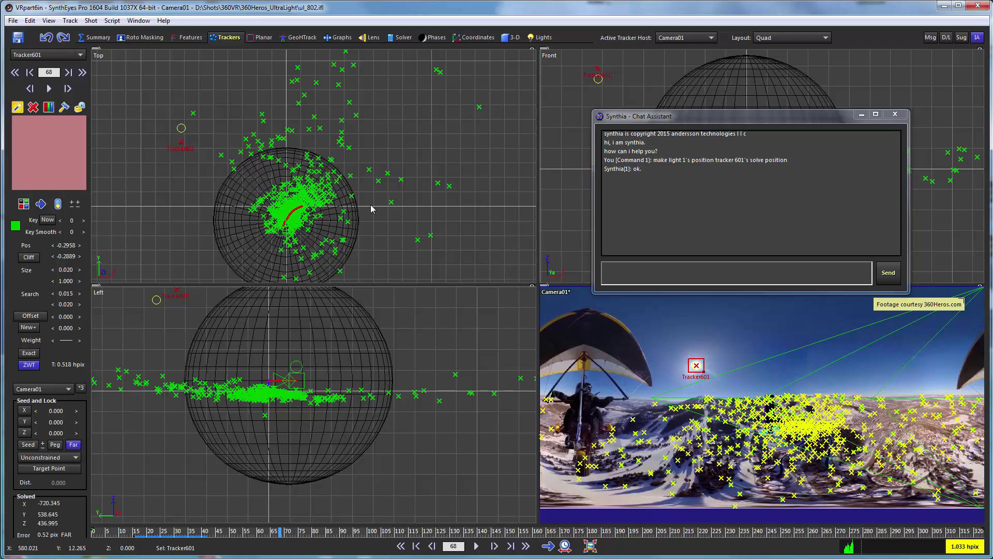
Step: Close the Synthia window and delete the stray Tracker602
{"action": "left_click", "coordinate": [860, 116]}
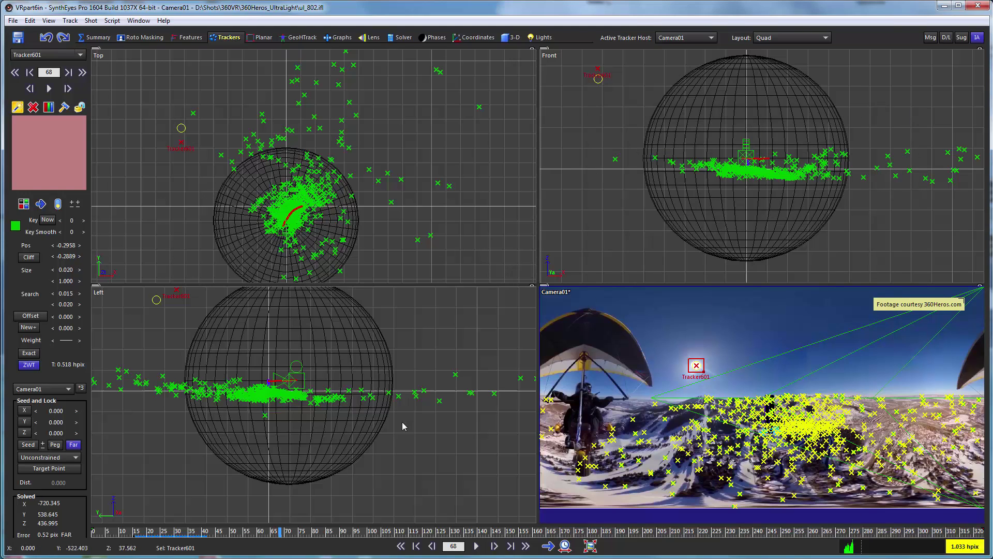
{"action": "mouse_move", "coordinate": [339, 533]}
{"action": "left_mouse_down"}
{"action": "mouse_move", "coordinate": [832, 530]}
{"action": "mouse_move", "coordinate": [622, 539]}
{"action": "left_mouse_up"}
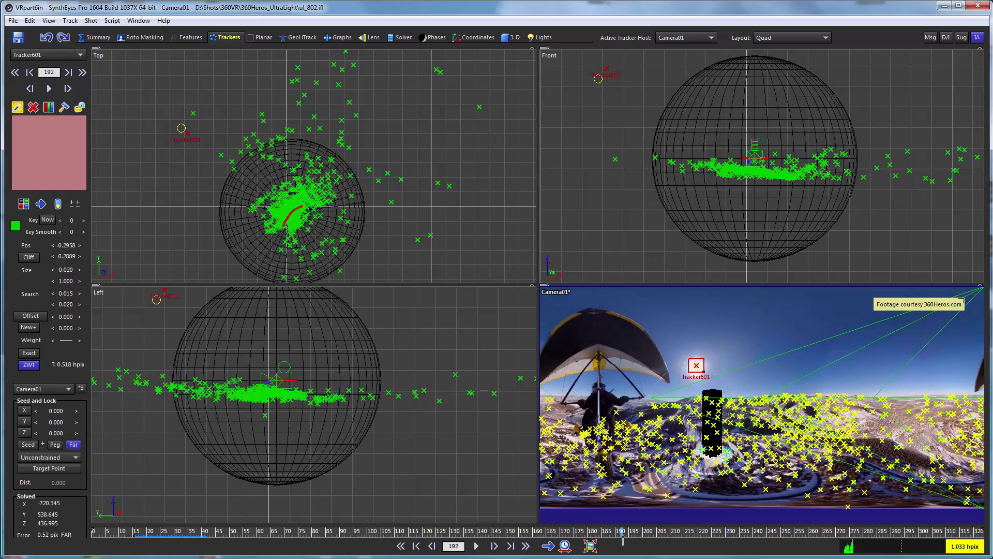
{"action": "left_click", "coordinate": [712, 392]}
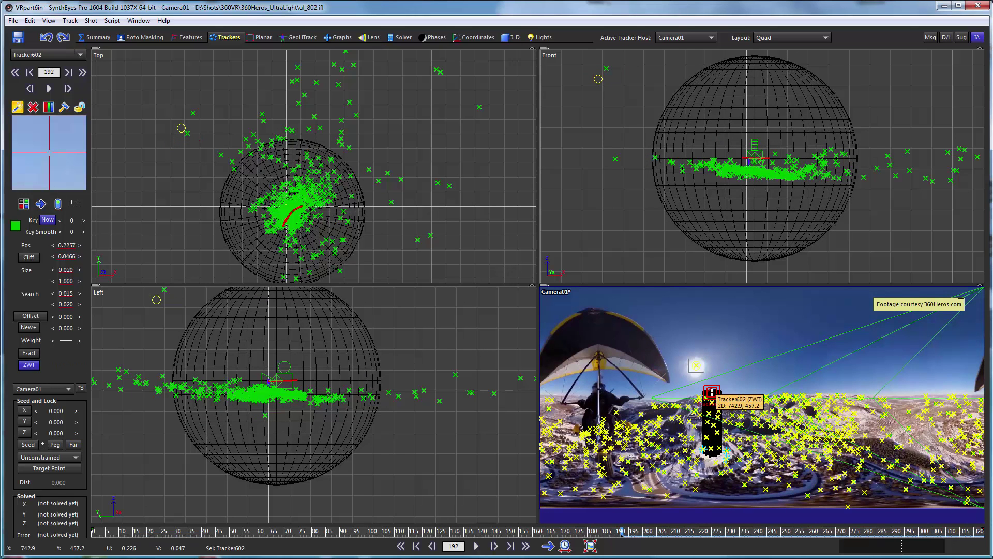
{"action": "key", "text": "Delete"}
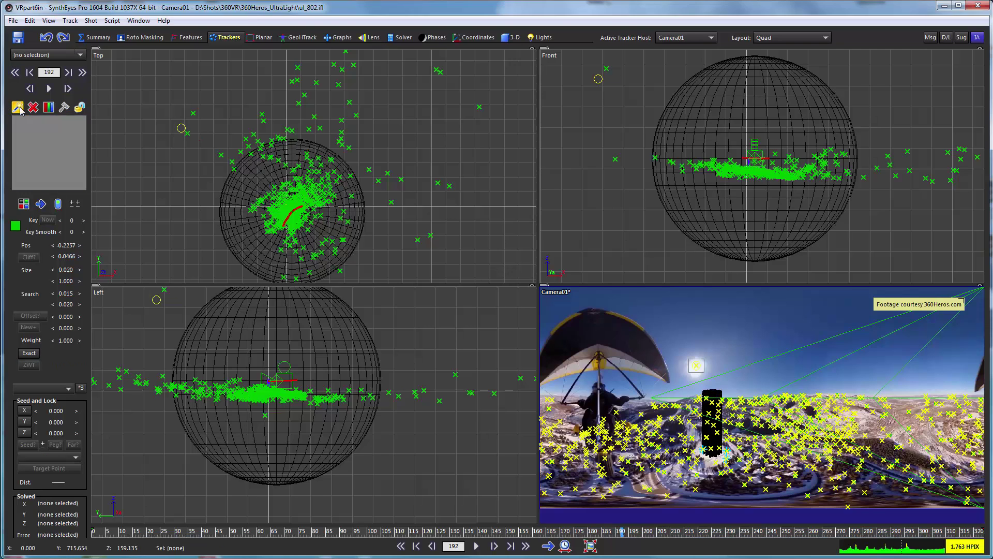
Step: Select the OfficeBuilding mesh and scrub from frame 100 through the later frames
{"action": "left_click", "coordinate": [711, 396]}
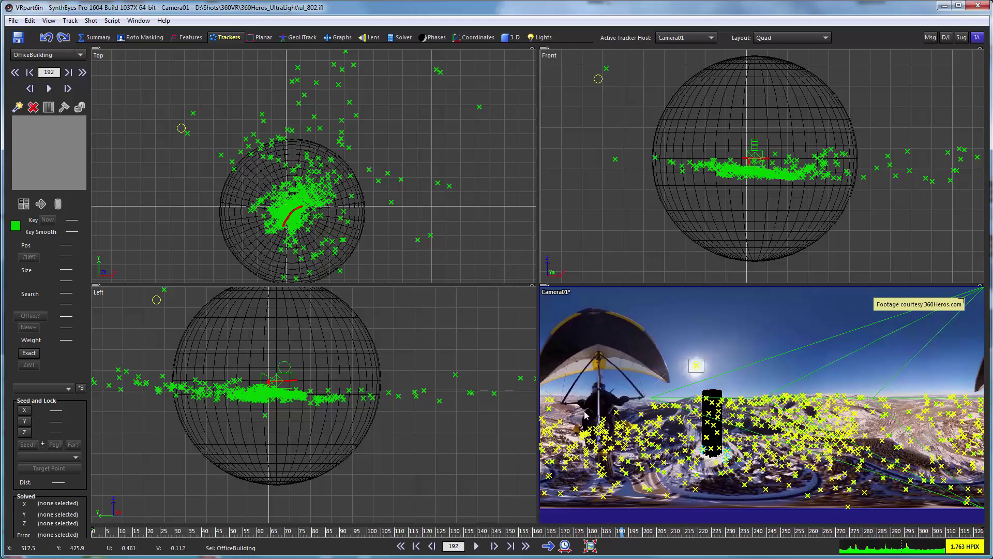
{"action": "mouse_move", "coordinate": [557, 423]}
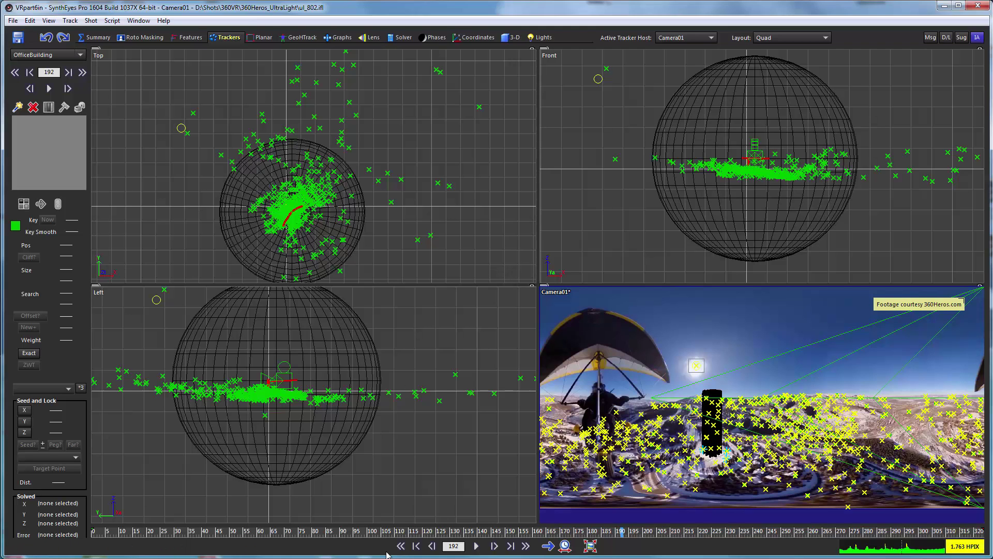
{"action": "left_click", "coordinate": [369, 535]}
{"action": "mouse_move", "coordinate": [370, 535]}
{"action": "left_mouse_down"}
{"action": "mouse_move", "coordinate": [807, 543]}
{"action": "mouse_move", "coordinate": [195, 543]}
{"action": "mouse_move", "coordinate": [707, 538]}
{"action": "left_mouse_up"}
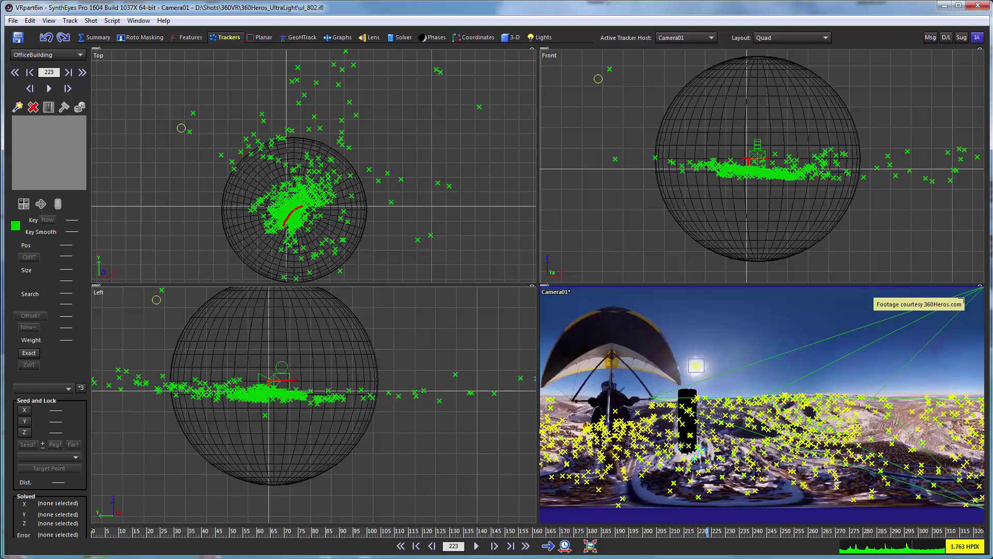
{"action": "left_click_drag", "start_coordinate": [345, 533], "coordinate": [540, 546]}
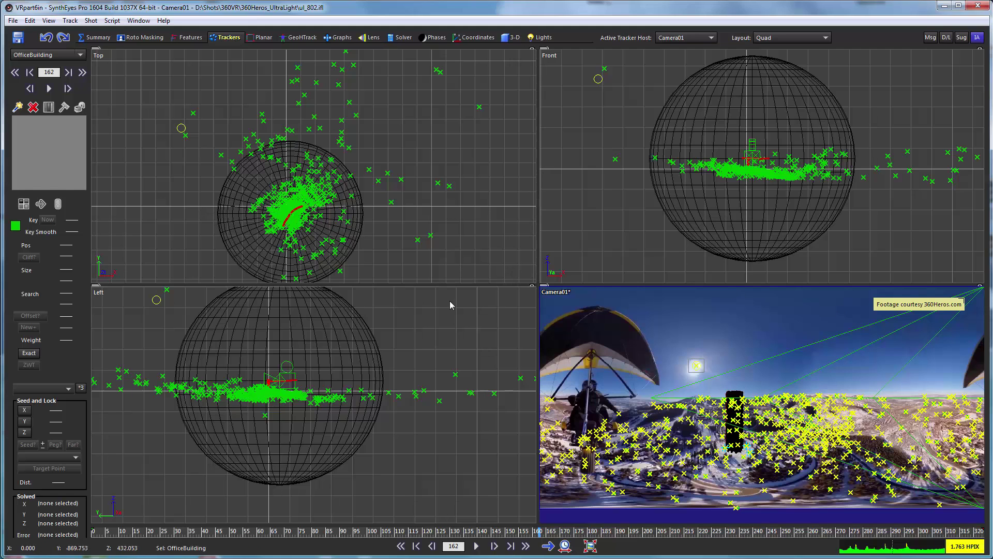
Step: Open the Save Processed Image Sequence dialog from Image Preparation's Output tab and move it into view
{"action": "key", "text": "p"}
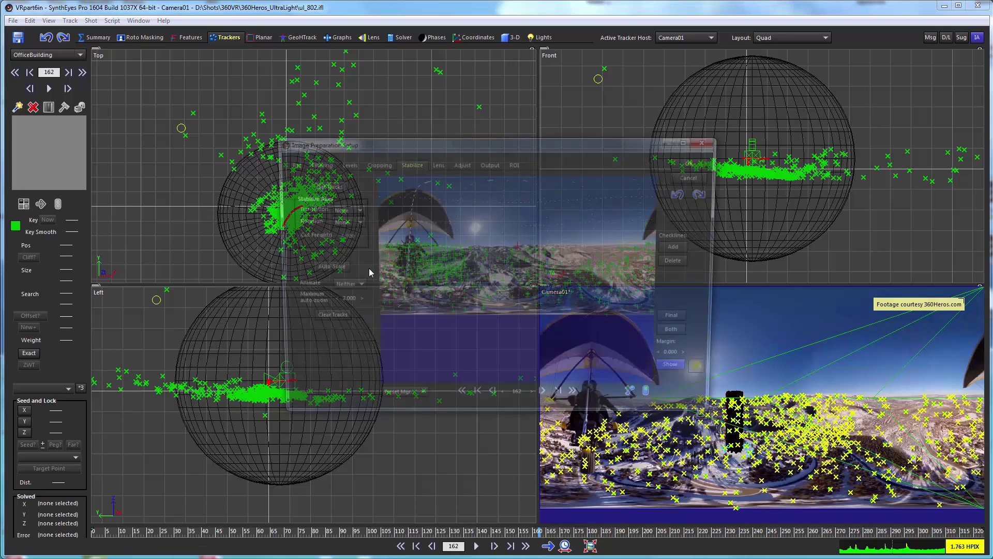
{"action": "left_click", "coordinate": [489, 163]}
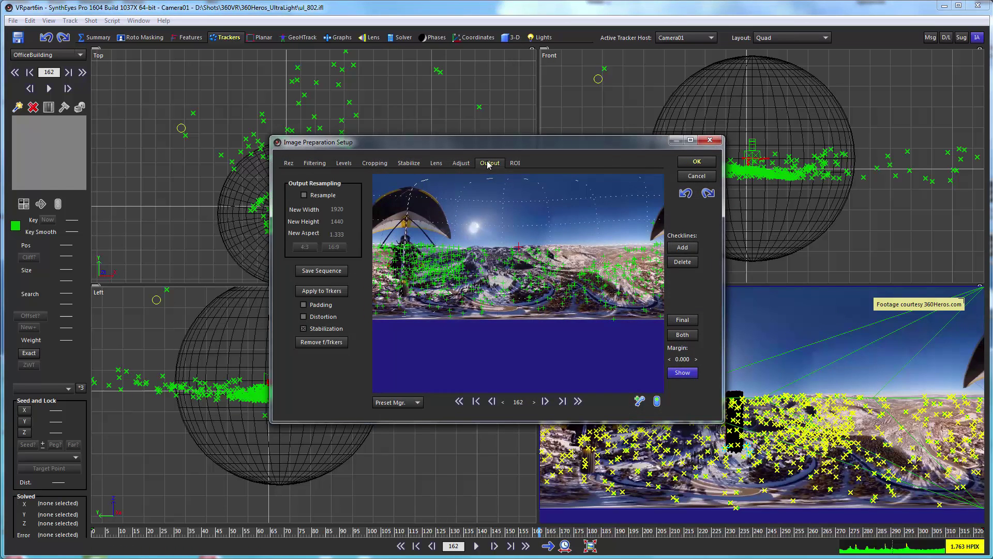
{"action": "left_click", "coordinate": [309, 272]}
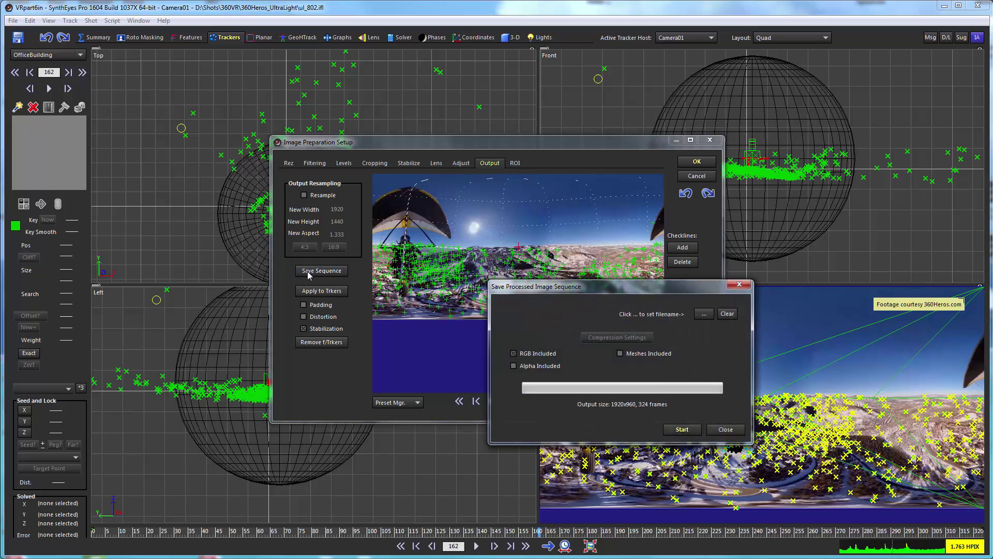
{"action": "left_click_drag", "start_coordinate": [616, 290], "coordinate": [525, 236]}
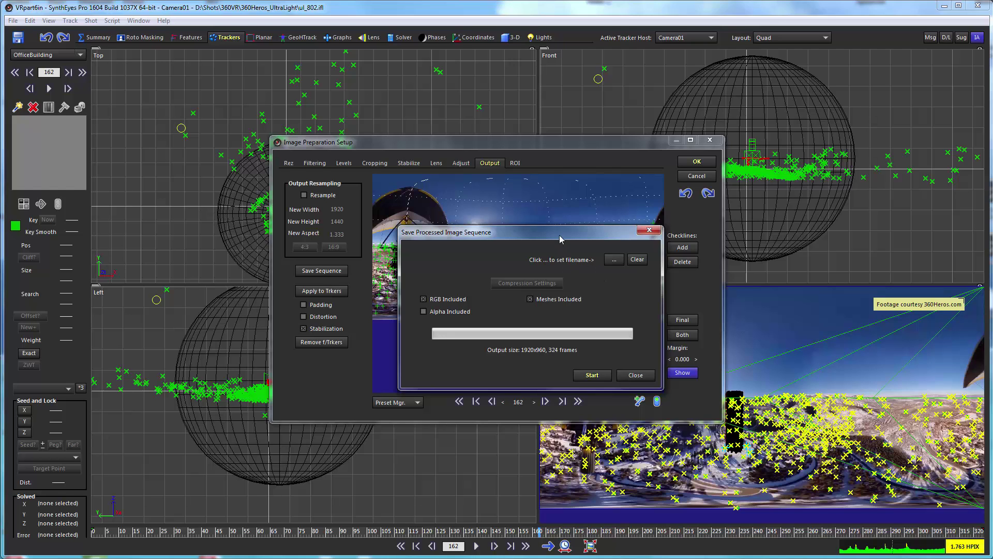
{"action": "left_click_drag", "start_coordinate": [559, 235], "coordinate": [563, 299]}
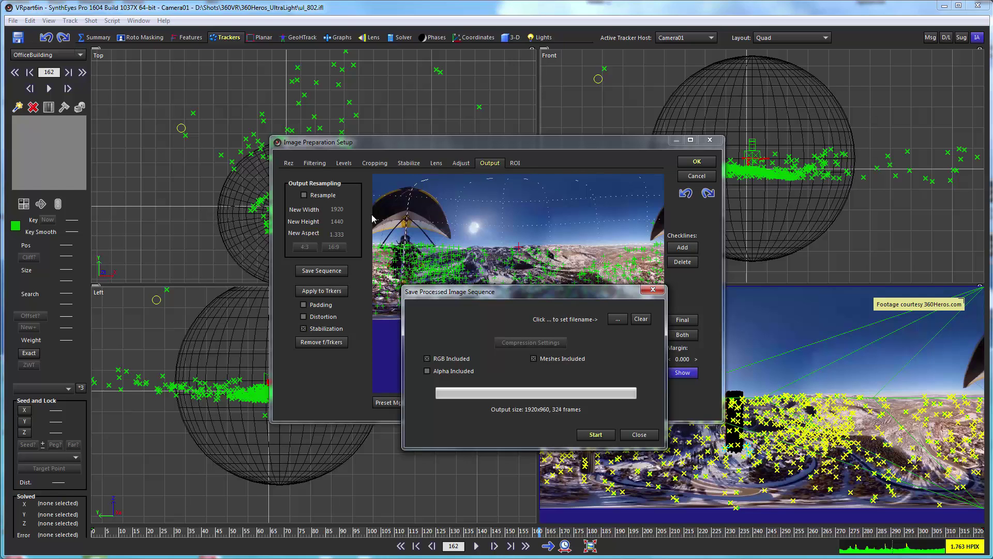
{"action": "left_click_drag", "start_coordinate": [510, 295], "coordinate": [517, 343]}
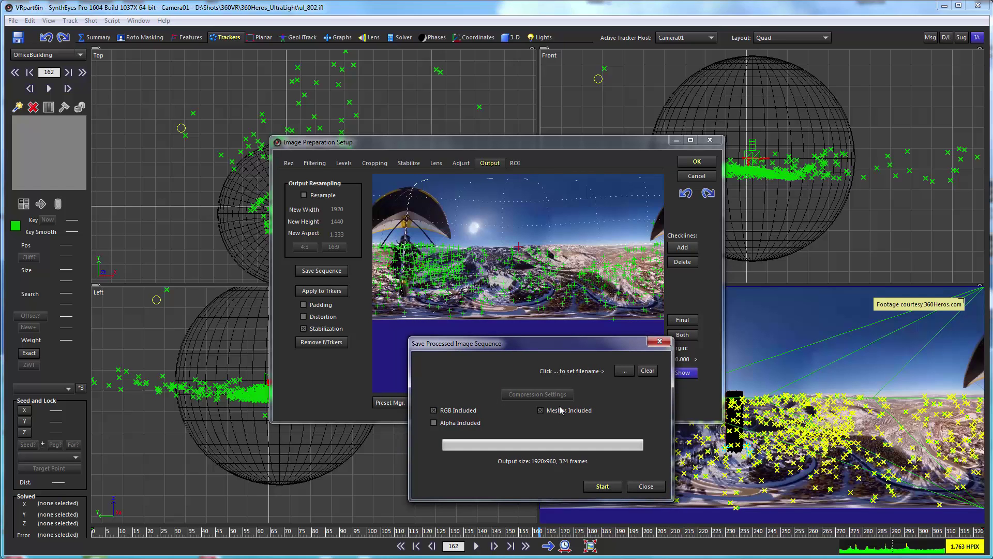